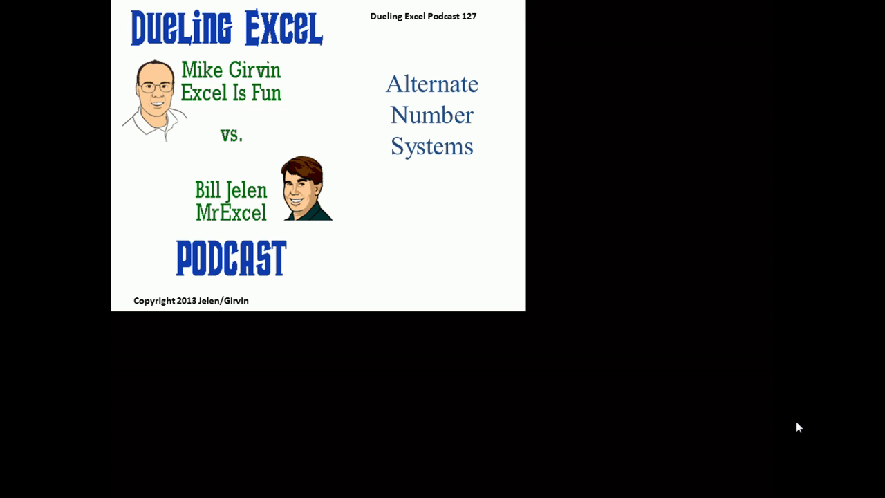
Step: Switch away from the PowerPoint title slide toward the Duel127.xlsx Excel window
{"action": "key", "text": "alt+Tab"}
Step: Bring up Duel127.xlsx and open the VBA editor showing Module1's SumEggs function
{"action": "key", "text": "alt+Tab"}
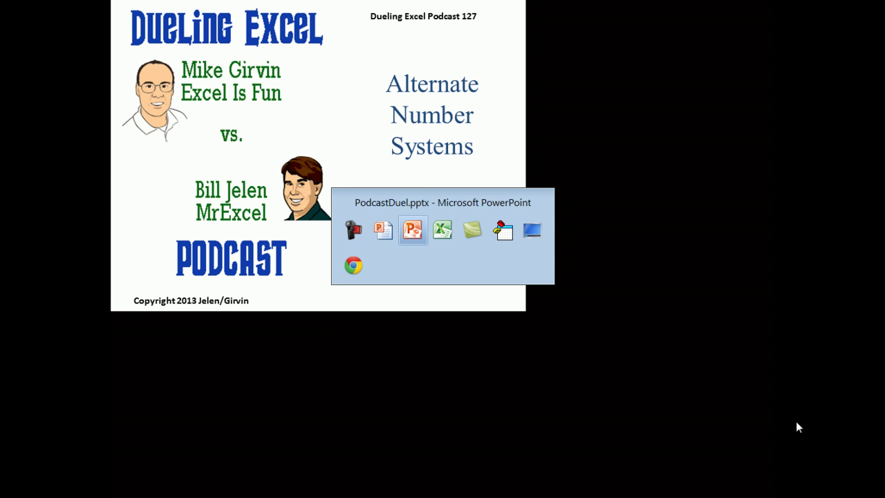
{"action": "key", "text": "alt+Tab"}
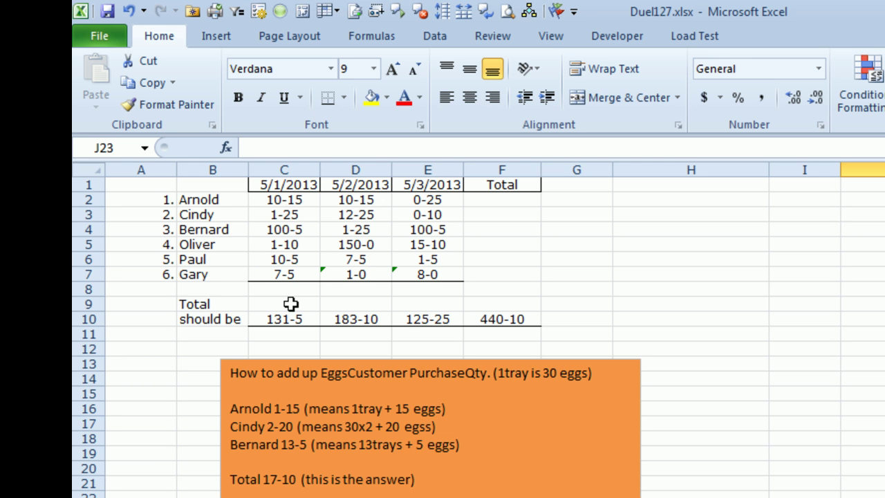
{"action": "key", "text": "alt+F11"}
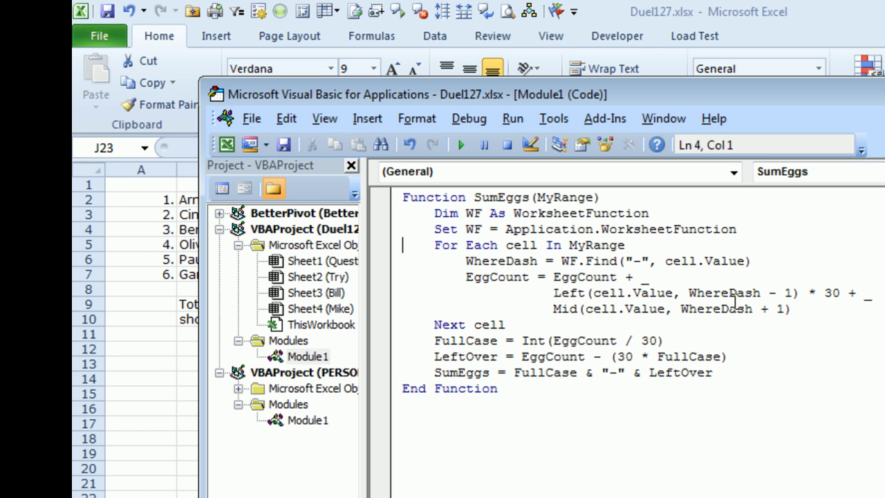
{"action": "left_click_drag", "start_coordinate": [466, 276], "coordinate": [475, 276]}
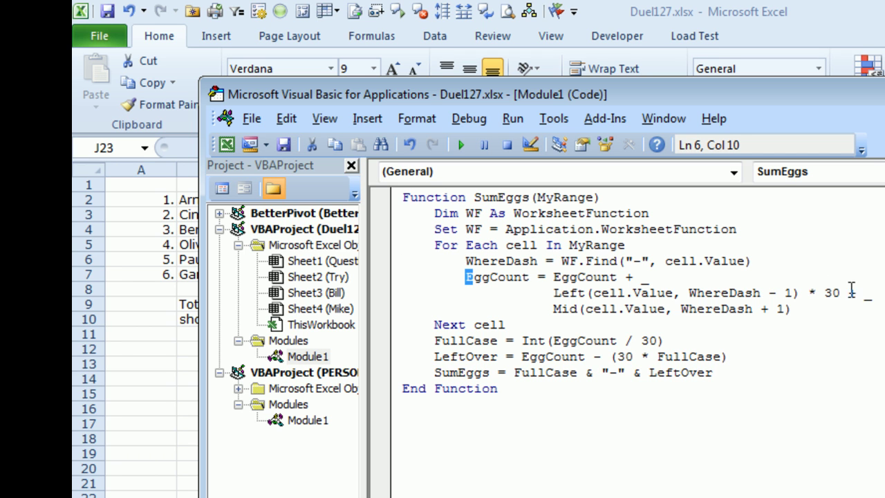
{"action": "left_click_drag", "start_coordinate": [805, 309], "coordinate": [334, 280]}
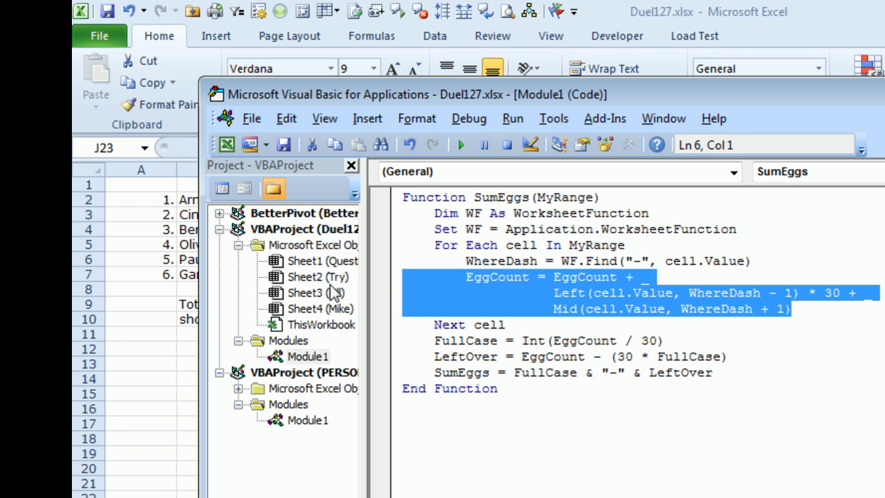
{"action": "left_click", "coordinate": [508, 324]}
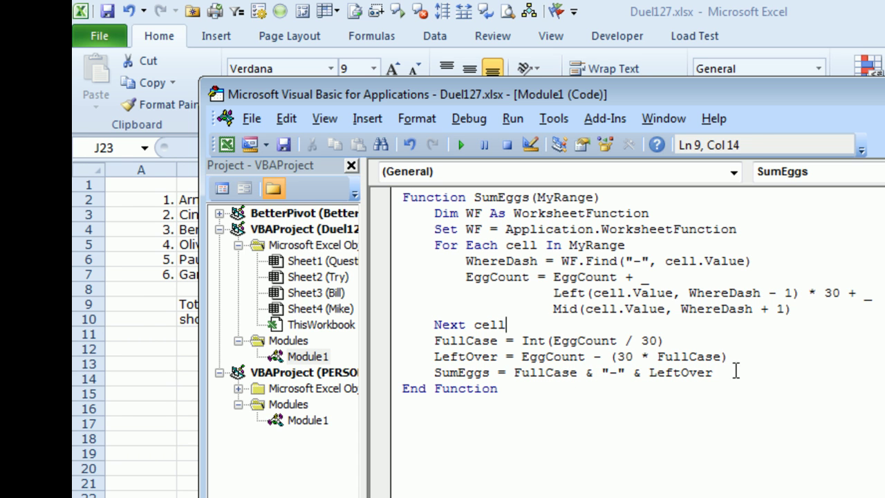
Step: Enter =SumEggs(C2:C7) in C9 and copy it across row 9 to F9
{"action": "left_click", "coordinate": [154, 320]}
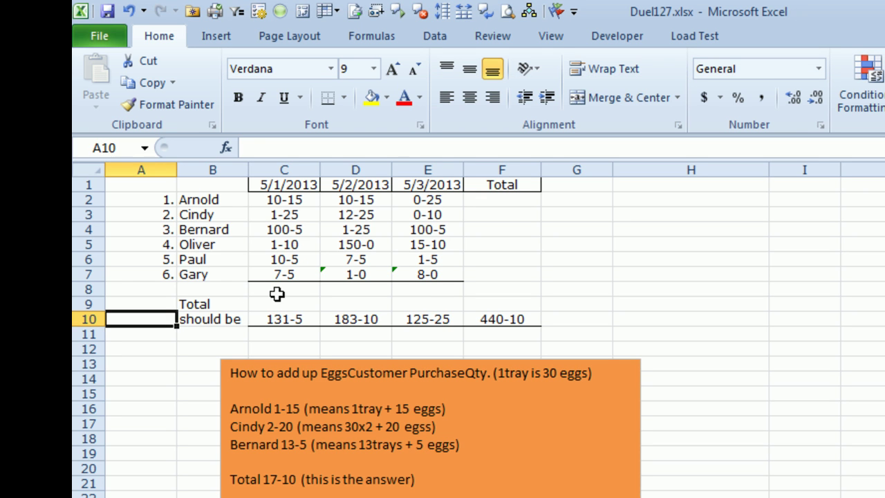
{"action": "left_click", "coordinate": [283, 303]}
{"action": "type", "text": "="}
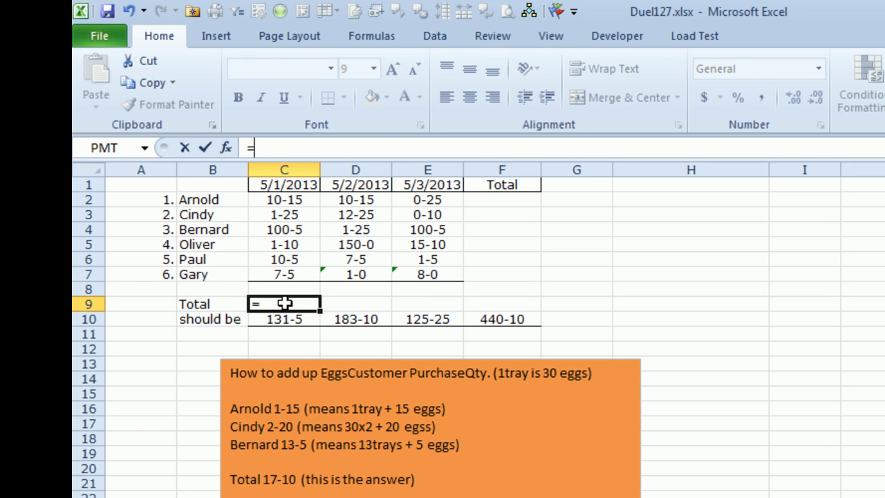
{"action": "type", "text": "Sumeggs("}
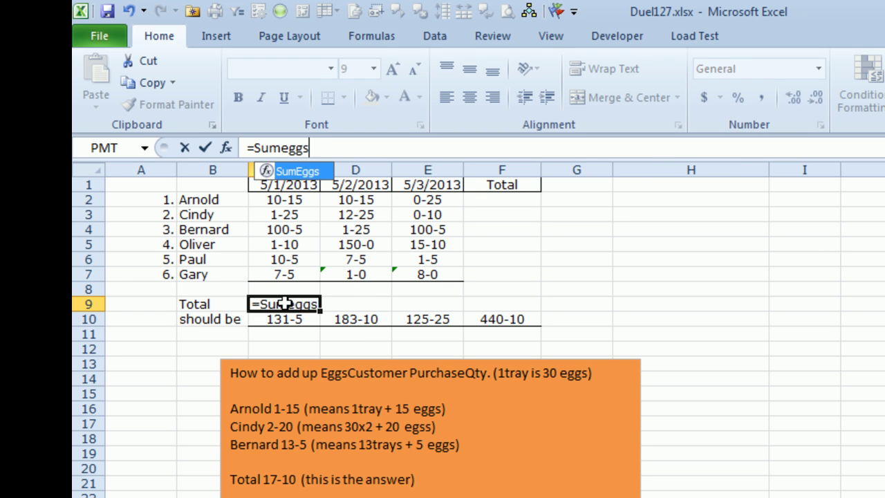
{"action": "left_click_drag", "start_coordinate": [290, 203], "coordinate": [285, 275]}
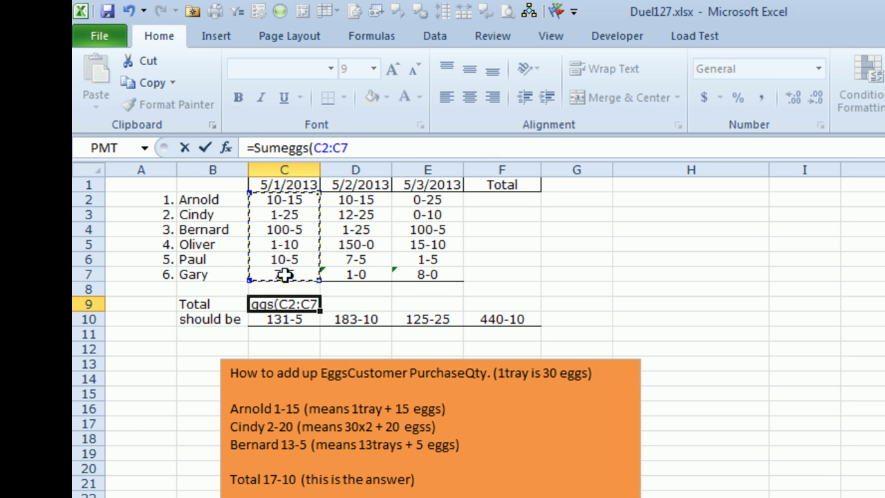
{"action": "type", "text": ")"}
{"action": "key", "text": "Return"}
{"action": "key", "text": "Up"}
{"action": "key", "text": "ctrl+c"}
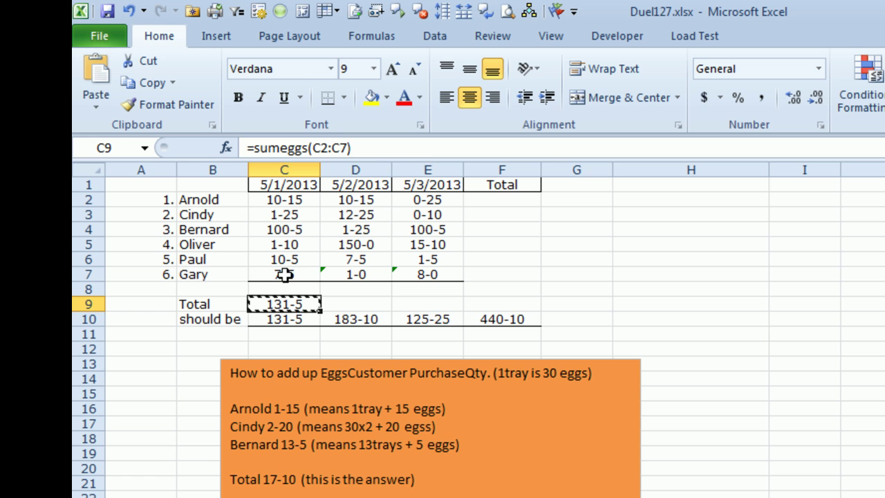
{"action": "key", "text": "shift+Right"}
{"action": "key", "text": "shift+Right"}
{"action": "key", "text": "shift+Right"}
{"action": "key", "text": "ctrl+v"}
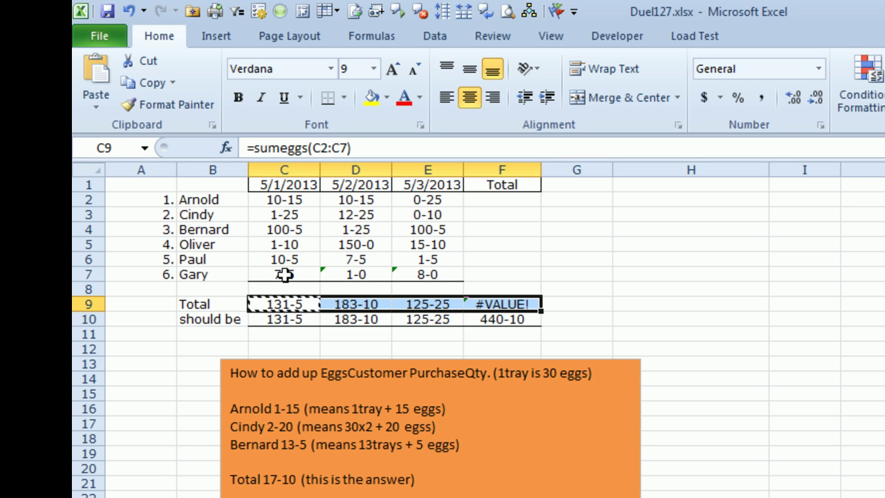
Step: Enter =SumEggs(C2:E2) in F2 for Arnold's total
{"action": "key", "text": "Up"}
{"action": "key", "text": "Up"}
{"action": "key", "text": "Up"}
{"action": "key", "text": "Up"}
{"action": "key", "text": "Up"}
{"action": "key", "text": "Right"}
{"action": "key", "text": "Up"}
{"action": "key", "text": "Right"}
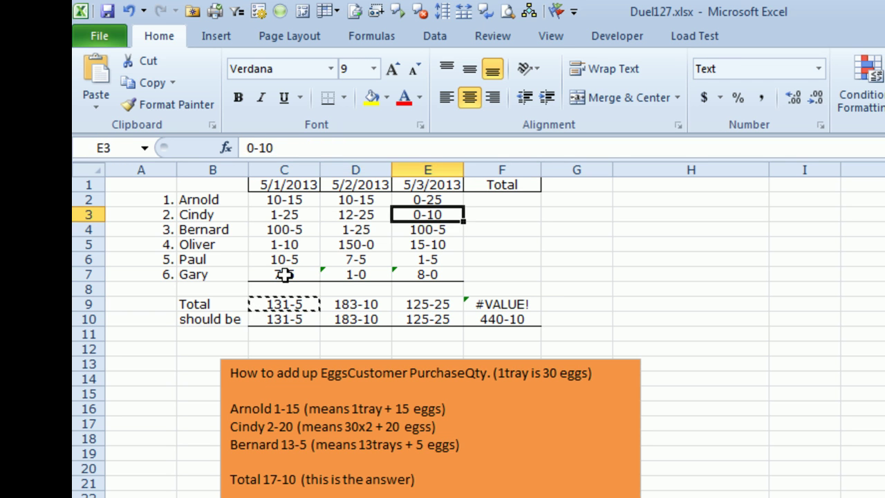
{"action": "key", "text": "Up"}
{"action": "key", "text": "Right"}
{"action": "type", "text": "=sumeggs"}
{"action": "key", "text": "ctrl+Return"}
{"action": "key", "text": "F2"}
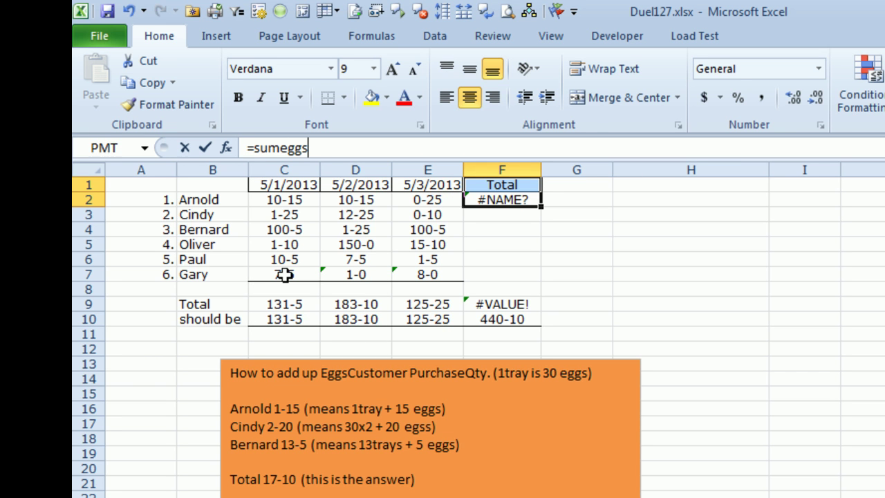
{"action": "key", "text": "BackSpace"}
{"action": "type", "text": "sumeggs"}
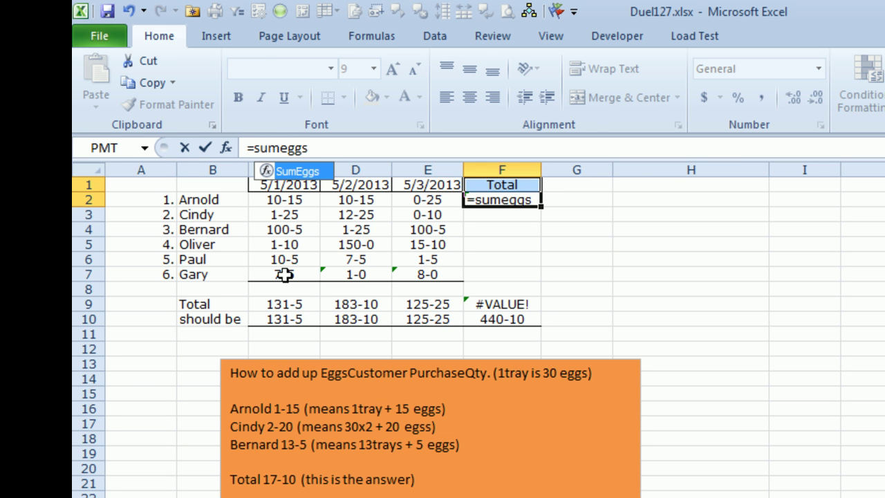
{"action": "type", "text": "("}
{"action": "left_click_drag", "start_coordinate": [286, 198], "coordinate": [418, 202]}
{"action": "type", "text": ")"}
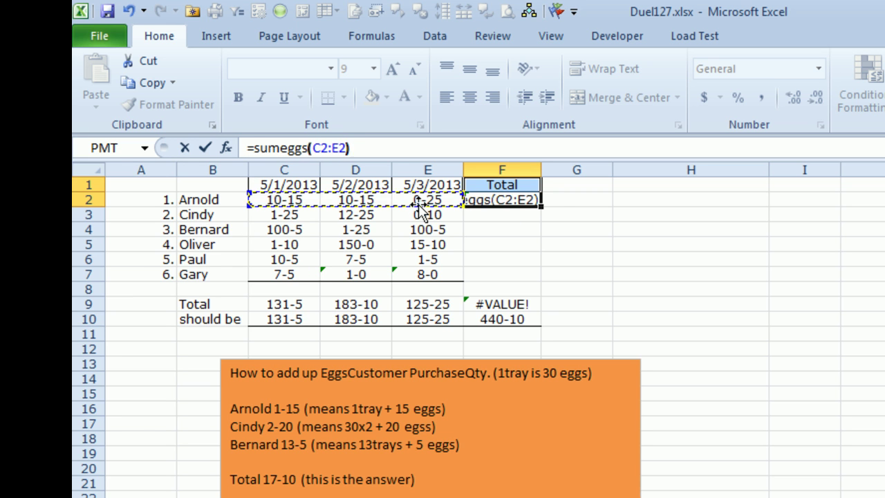
{"action": "key", "text": "Return"}
Step: Paste the total formula into F3:F7 for the other people's totals
{"action": "key", "text": "shift+Down"}
{"action": "key", "text": "shift+Down"}
{"action": "key", "text": "shift+Down"}
{"action": "key", "text": "shift+Down"}
{"action": "key", "text": "shift+Down"}
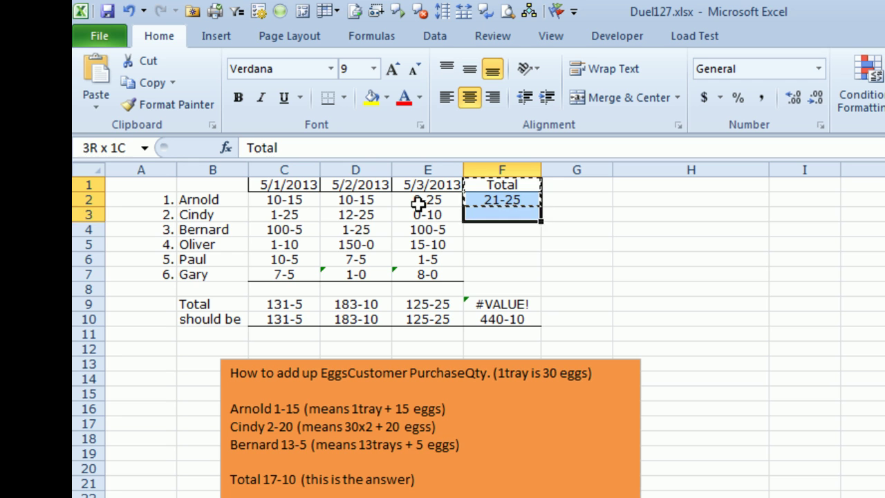
{"action": "key", "text": "shift+Up"}
{"action": "key", "text": "shift+Up"}
{"action": "key", "text": "shift+Up"}
{"action": "key", "text": "shift+Up"}
{"action": "key", "text": "shift+Up"}
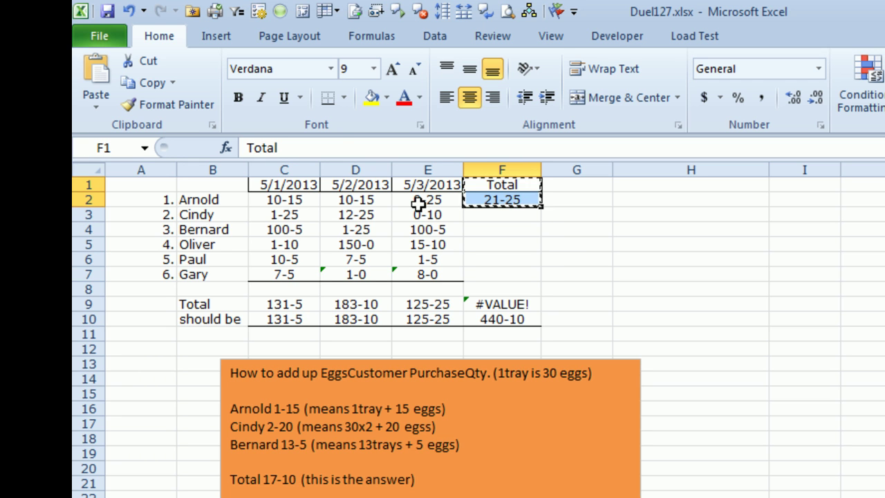
{"action": "key", "text": "Down"}
{"action": "key", "text": "Down"}
{"action": "key", "text": "shift+Down"}
{"action": "key", "text": "shift+Down"}
{"action": "key", "text": "shift+Down"}
{"action": "key", "text": "shift+Down"}
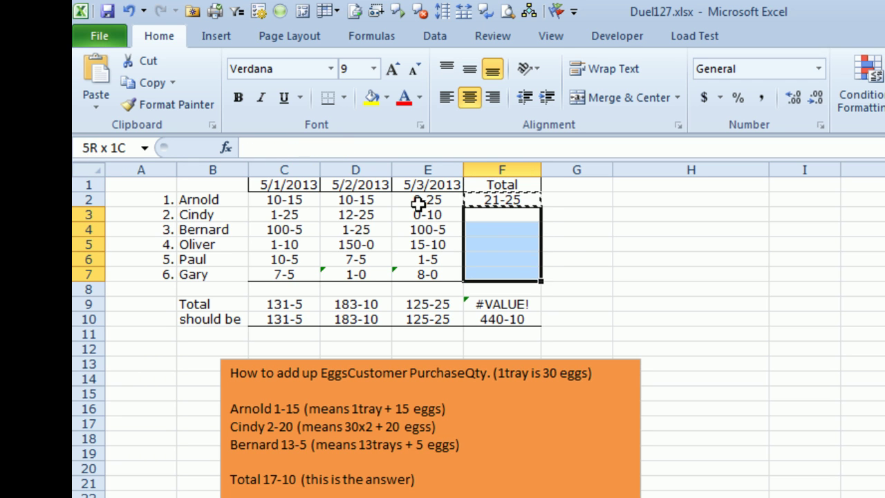
{"action": "key", "text": "ctrl+v"}
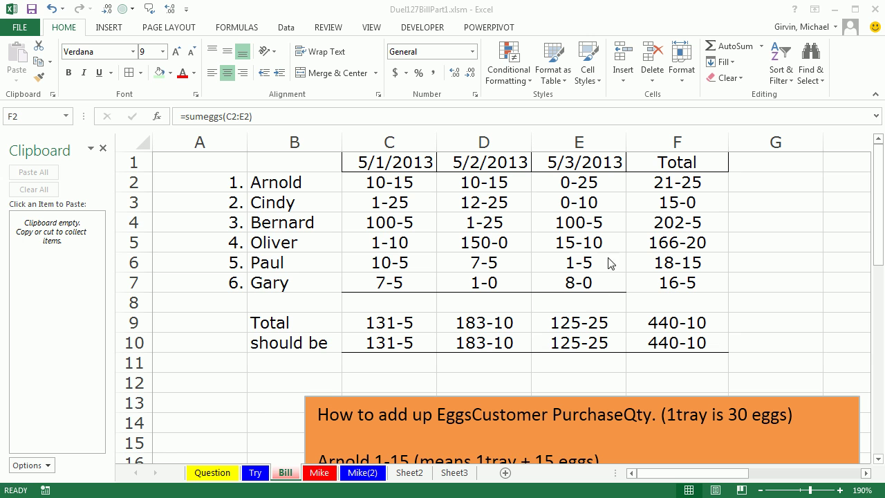
{"action": "left_click", "coordinate": [689, 186]}
{"action": "double_click", "coordinate": [680, 181]}
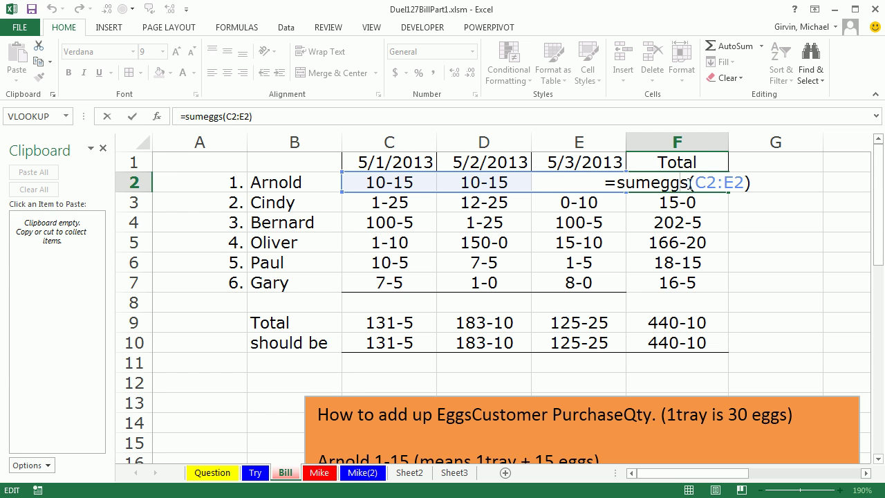
{"action": "key", "text": "ctrl+Return"}
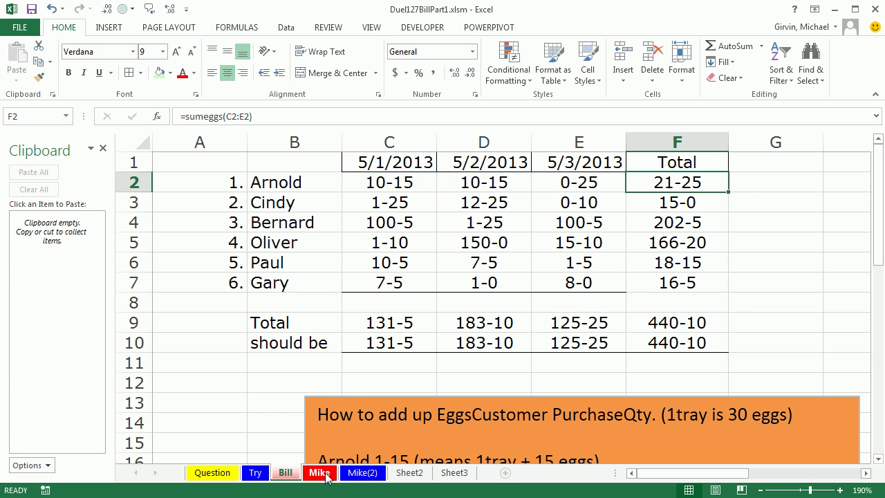
{"action": "left_click", "coordinate": [320, 473]}
{"action": "type", "text": "=sume"}
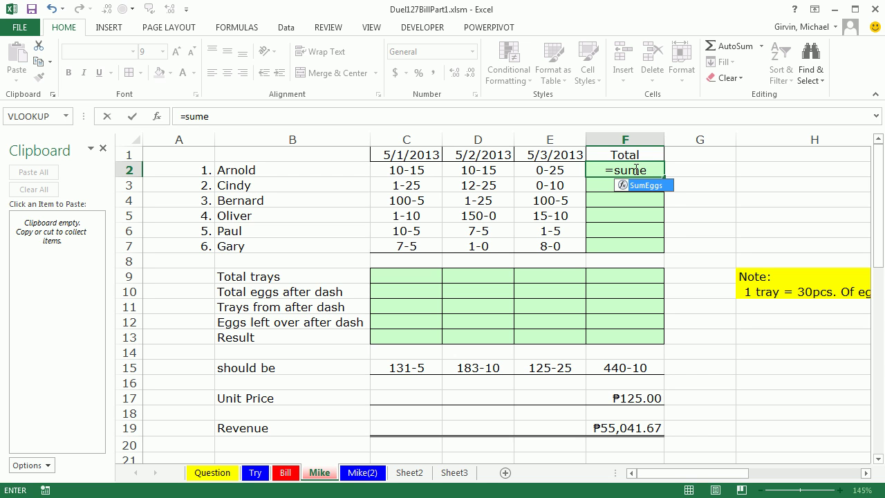
{"action": "key", "text": "Escape"}
{"action": "key", "text": "Escape"}
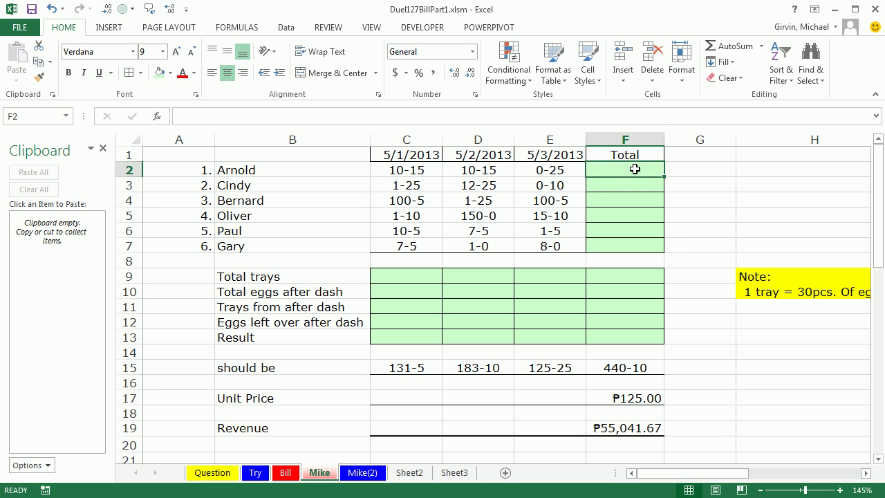
{"action": "left_click", "coordinate": [398, 277]}
{"action": "left_click", "coordinate": [389, 291]}
{"action": "left_click", "coordinate": [391, 304]}
{"action": "left_click", "coordinate": [397, 320]}
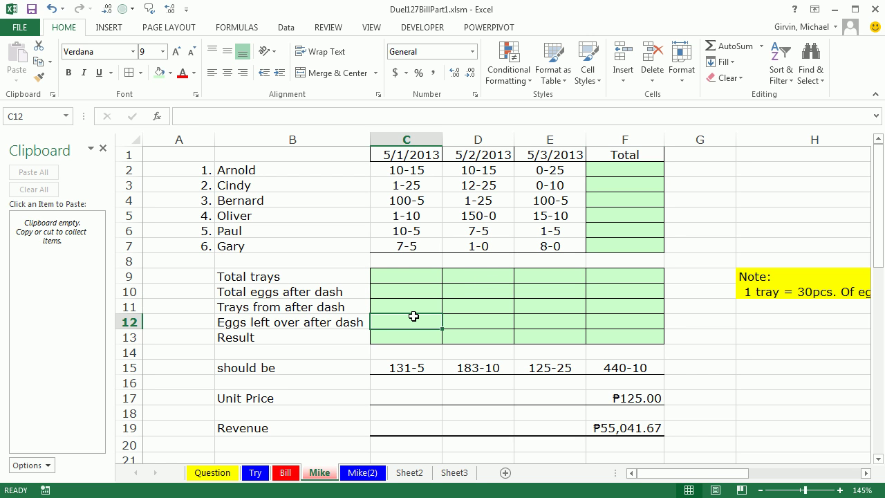
{"action": "left_click", "coordinate": [391, 338]}
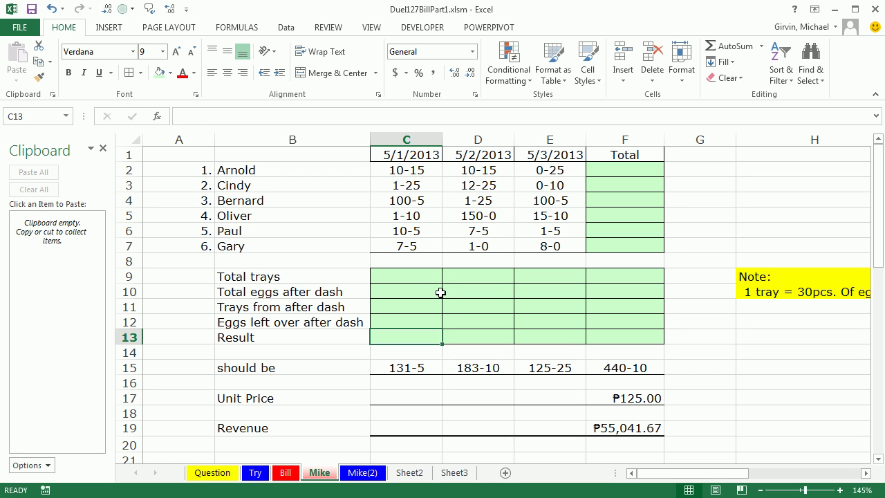
{"action": "left_click", "coordinate": [412, 282]}
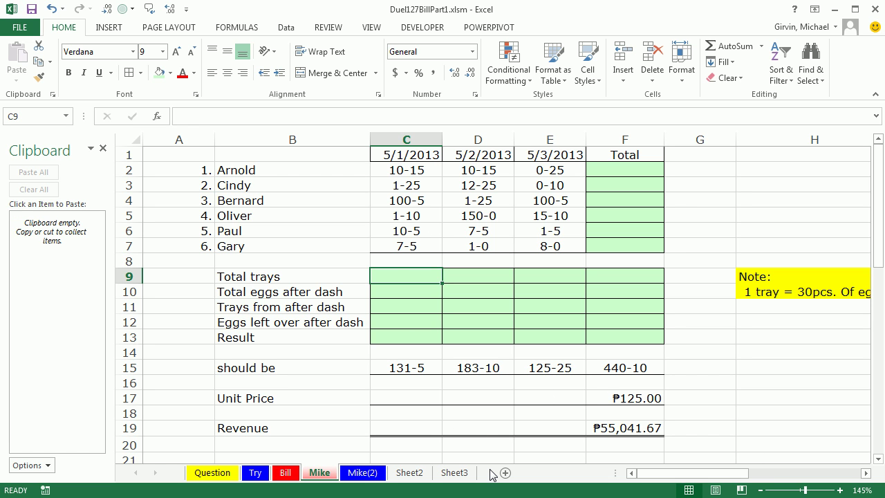
Step: In C9, start =LEFT(C2:C7,SEARCH("-",C2:C7)) to locate each purchase's dash
{"action": "type", "text": "="}
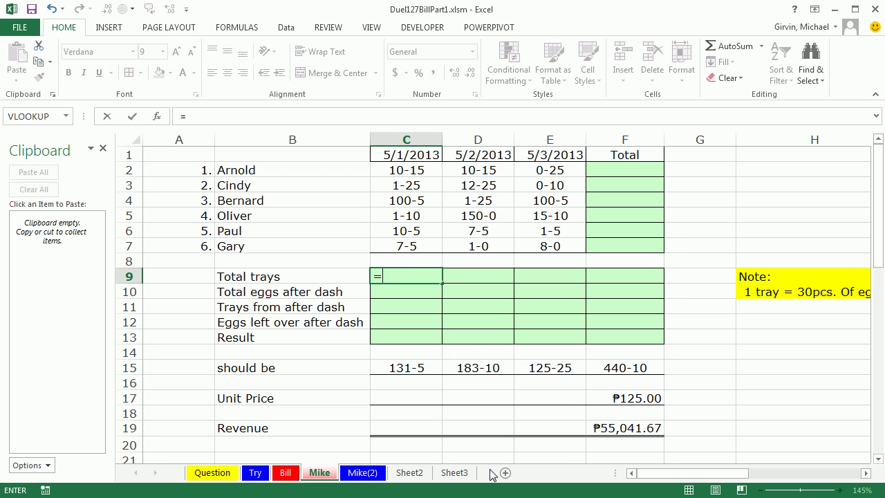
{"action": "type", "text": "le"}
{"action": "key", "text": "Tab"}
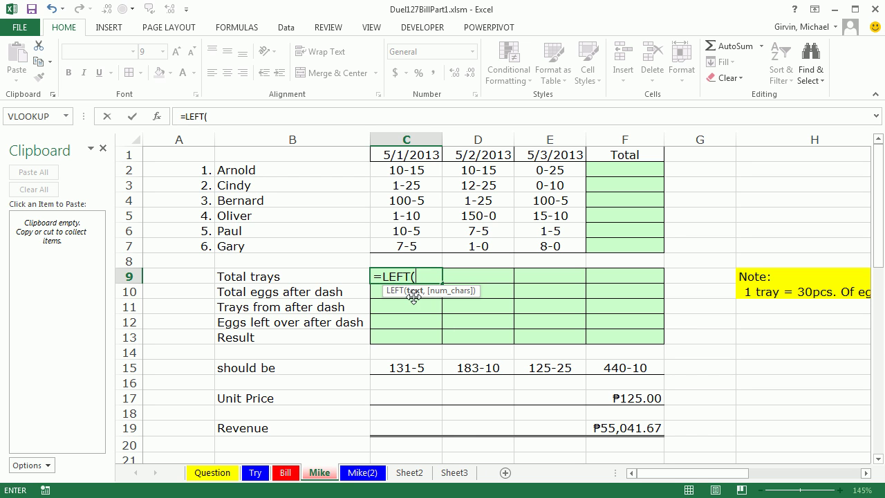
{"action": "left_click_drag", "start_coordinate": [404, 170], "coordinate": [404, 245]}
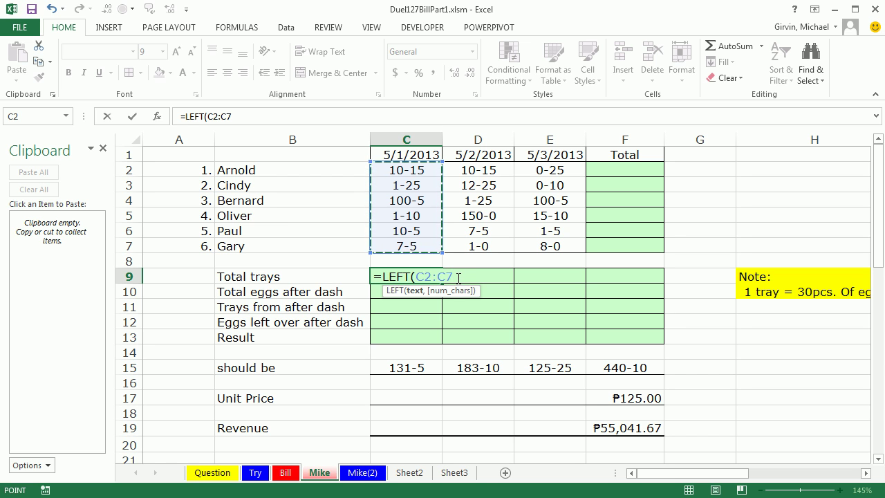
{"action": "type", "text": ","}
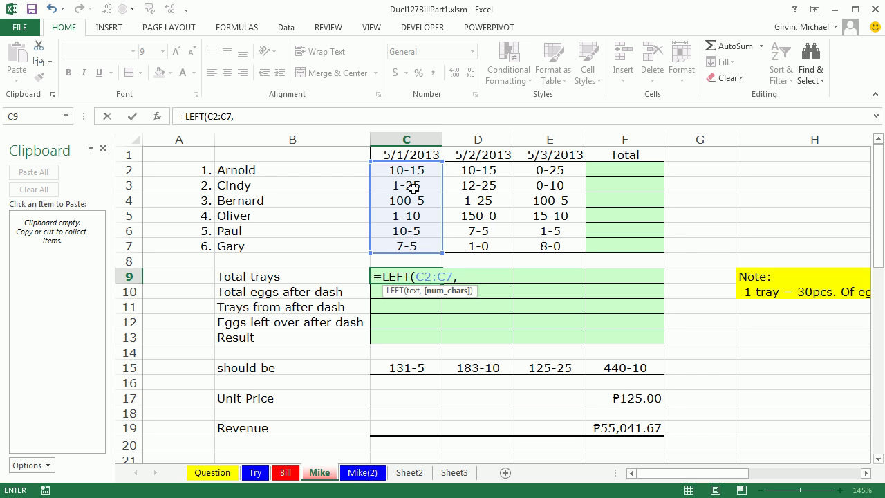
{"action": "type", "text": "S"}
{"action": "key", "text": "Tab"}
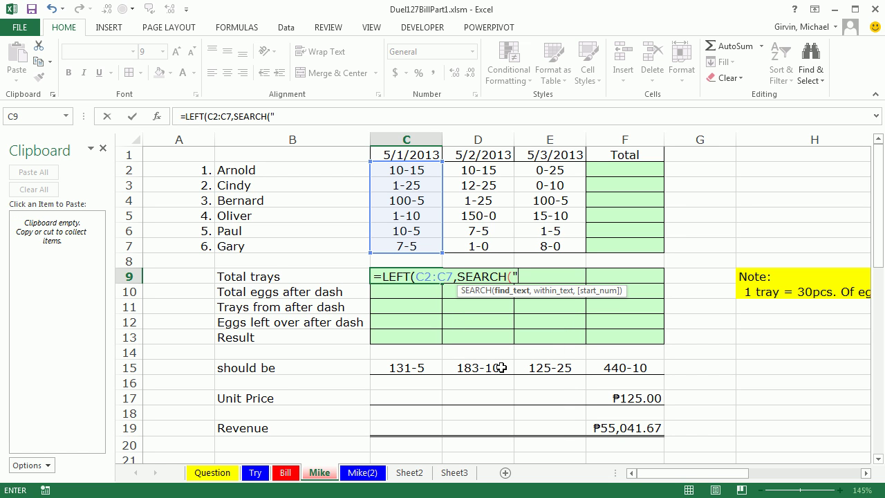
{"action": "type", "text": "\"-\","}
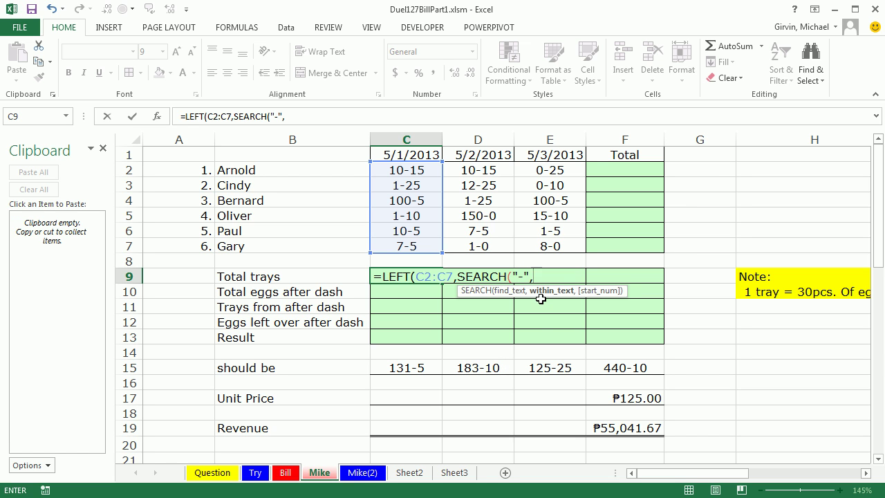
{"action": "left_click_drag", "start_coordinate": [405, 170], "coordinate": [413, 247]}
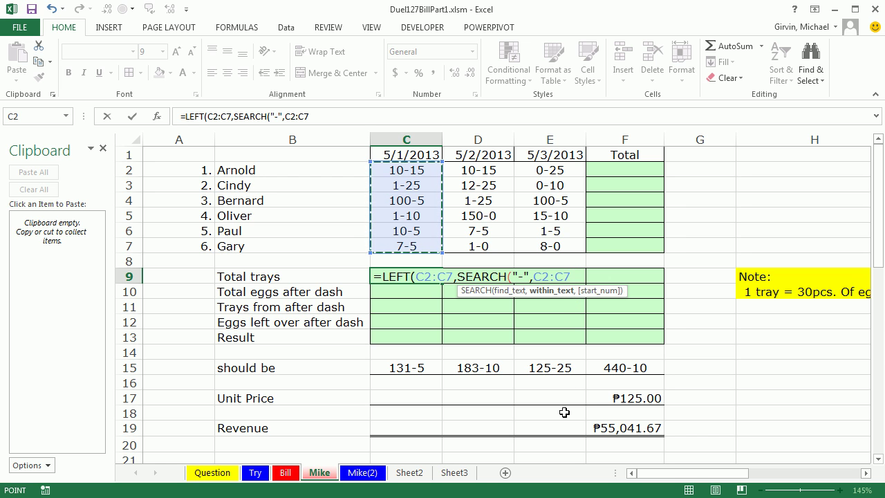
{"action": "type", "text": ")"}
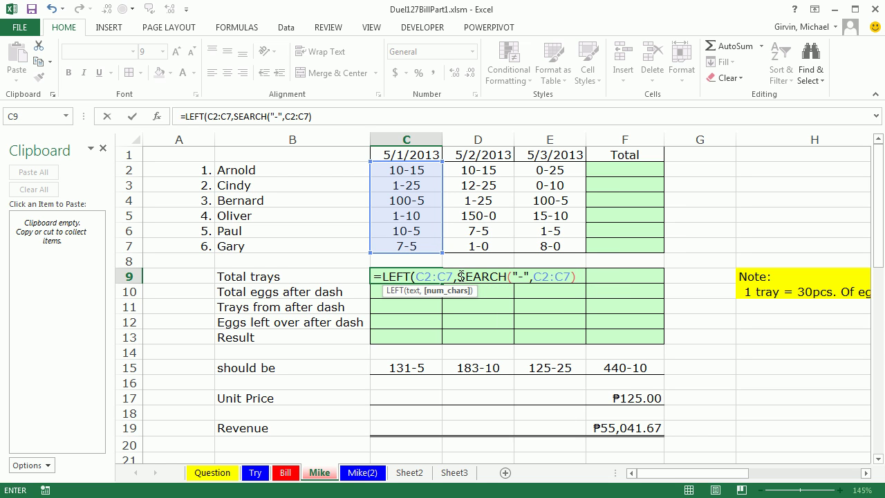
Step: Preview the SEARCH dash positions, add -1 to the SEARCH part, and preview LEFT's tray counts
{"action": "left_click_drag", "start_coordinate": [457, 277], "coordinate": [659, 282]}
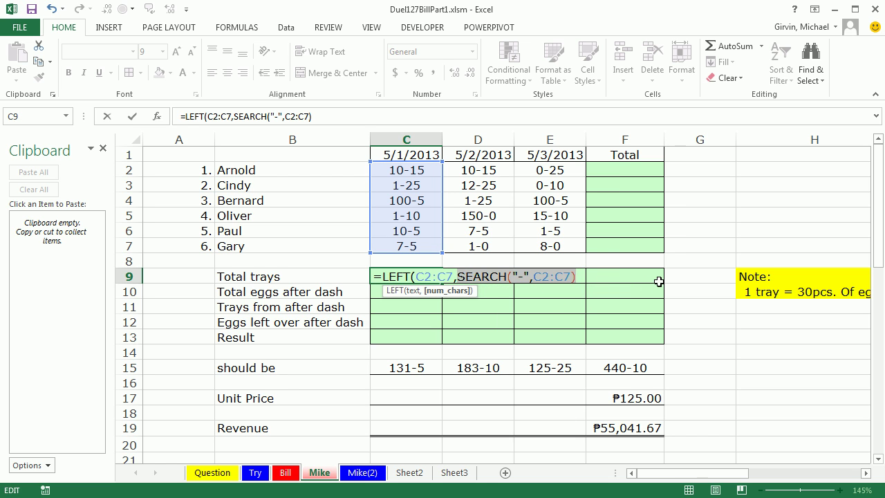
{"action": "key", "text": "F9"}
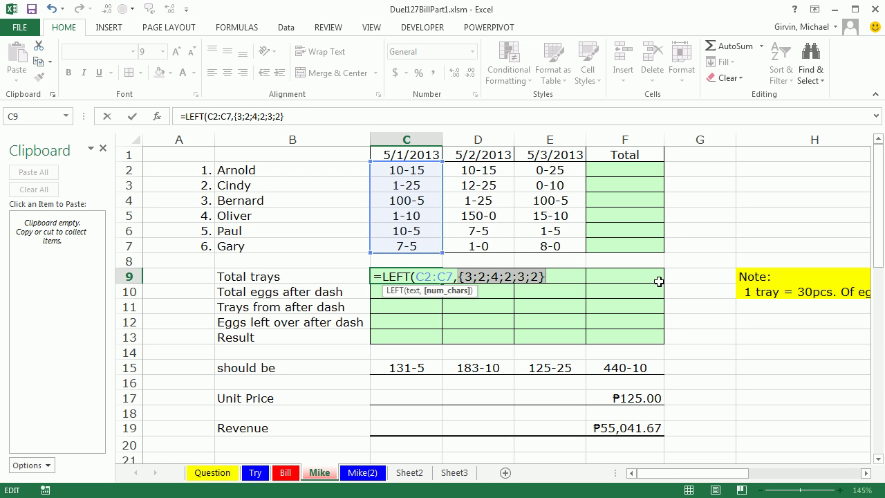
{"action": "key", "text": "ctrl+z"}
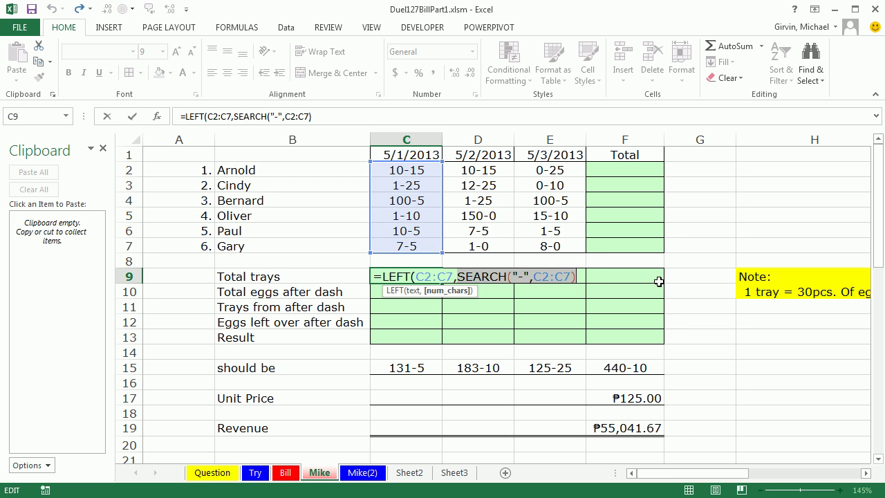
{"action": "left_click", "coordinate": [584, 276]}
{"action": "type", "text": "-1"}
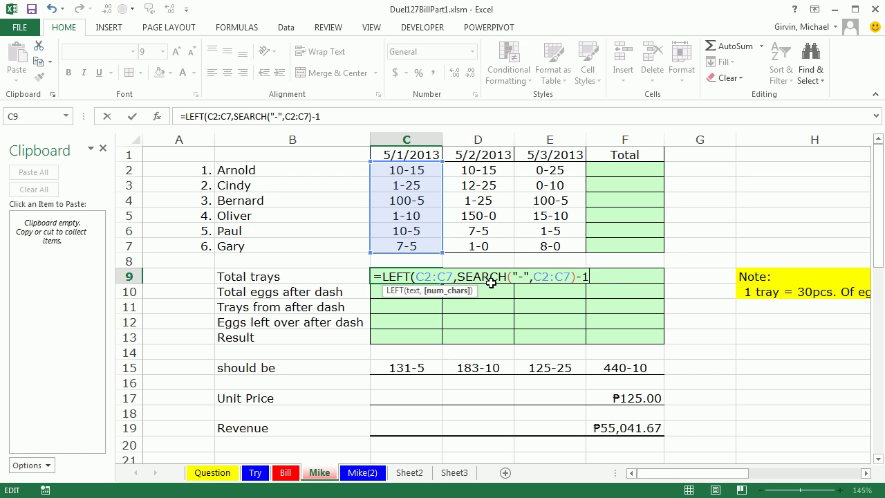
{"action": "type", "text": ")"}
{"action": "left_click_drag", "start_coordinate": [612, 276], "coordinate": [340, 276]}
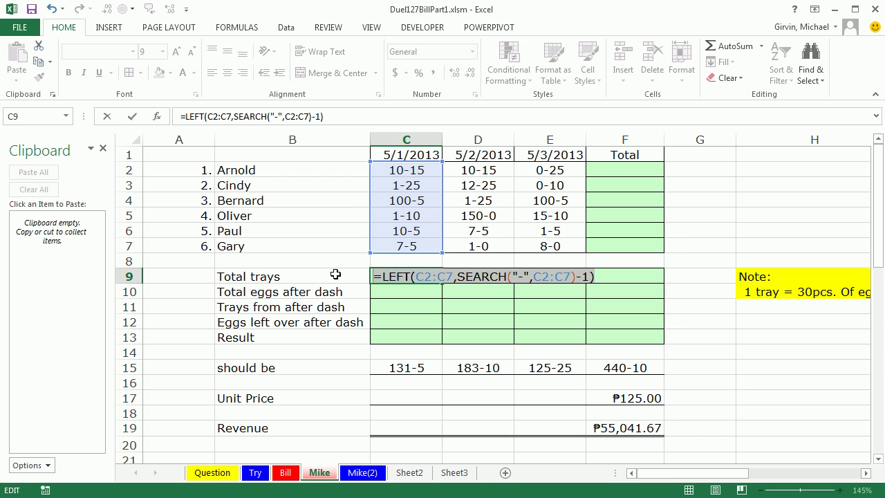
{"action": "key", "text": "F9"}
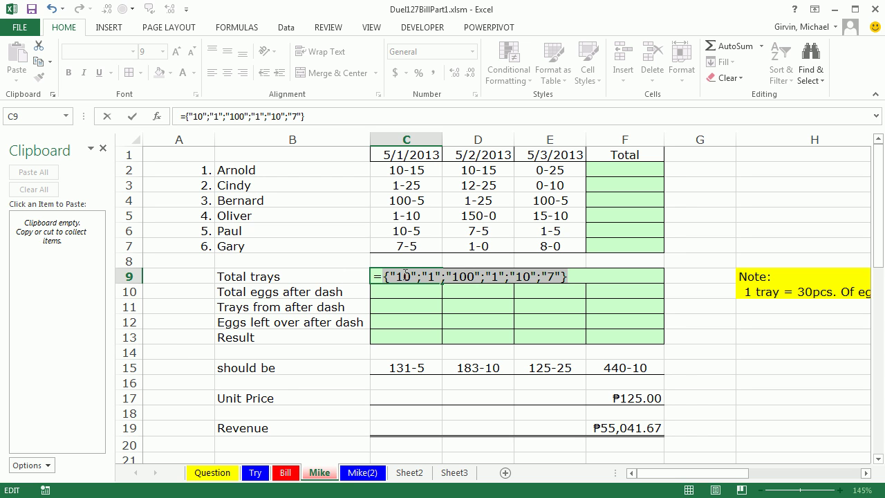
{"action": "key", "text": "ctrl+z"}
Step: Append +0 so the tray counts become numbers, and verify with F9
{"action": "left_click", "coordinate": [605, 276]}
{"action": "type", "text": "+0"}
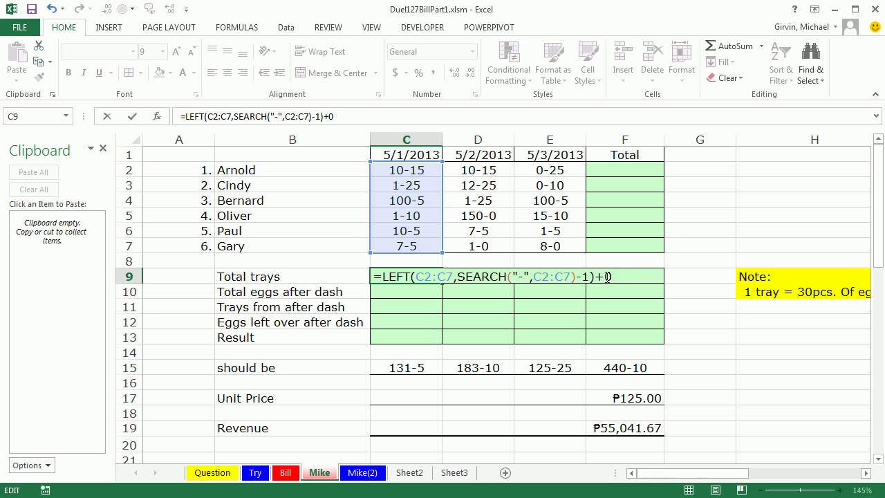
{"action": "left_click_drag", "start_coordinate": [623, 278], "coordinate": [389, 262]}
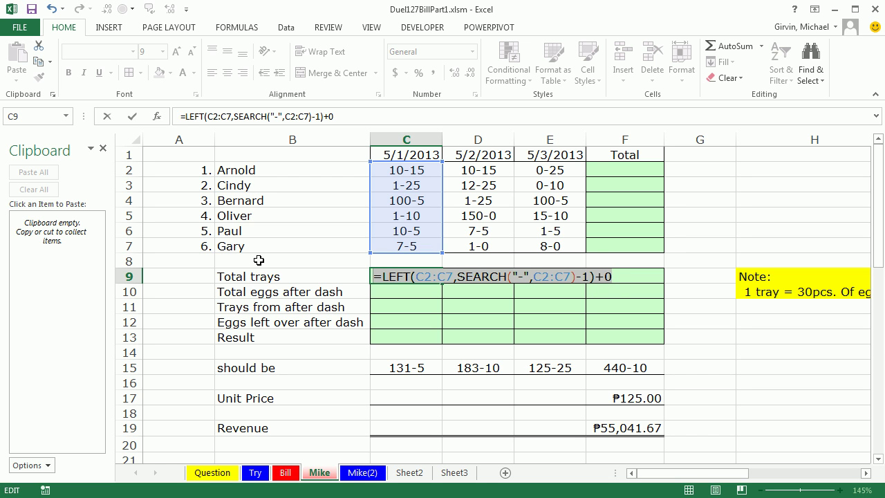
{"action": "key", "text": "F9"}
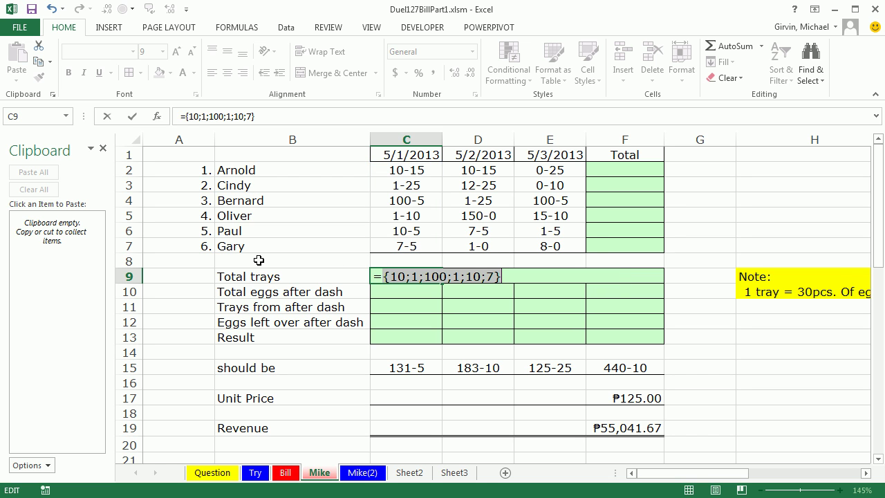
{"action": "key", "text": "ctrl+z"}
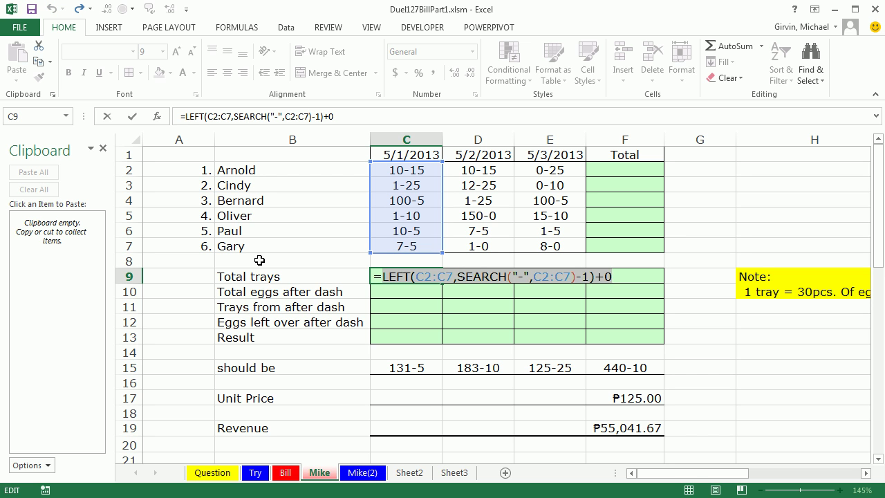
{"action": "left_click", "coordinate": [385, 277]}
Step: Wrap the C9 formula in SUMPRODUCT and fill it to F9, giving 129, 181 and 124
{"action": "type", "text": "sum"}
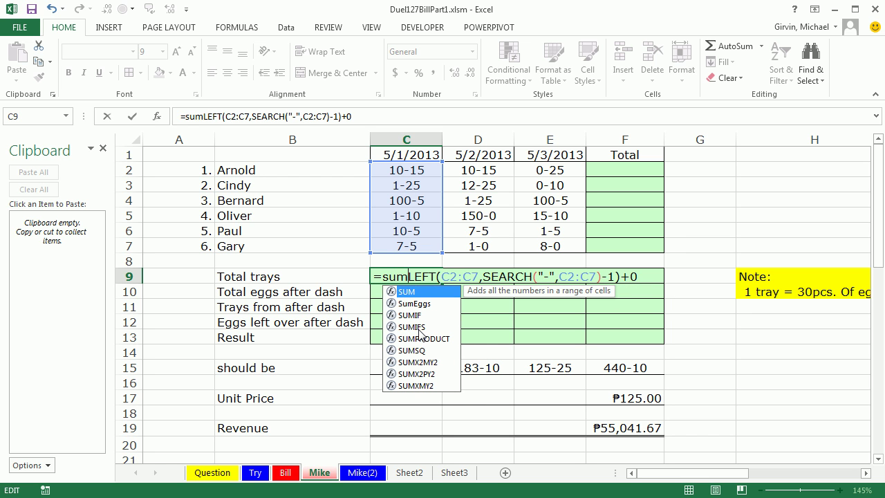
{"action": "double_click", "coordinate": [419, 338]}
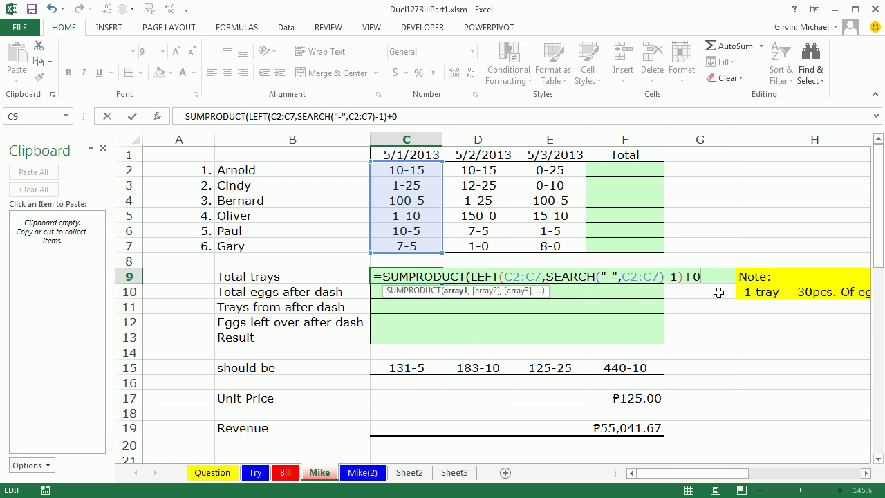
{"action": "type", "text": ")"}
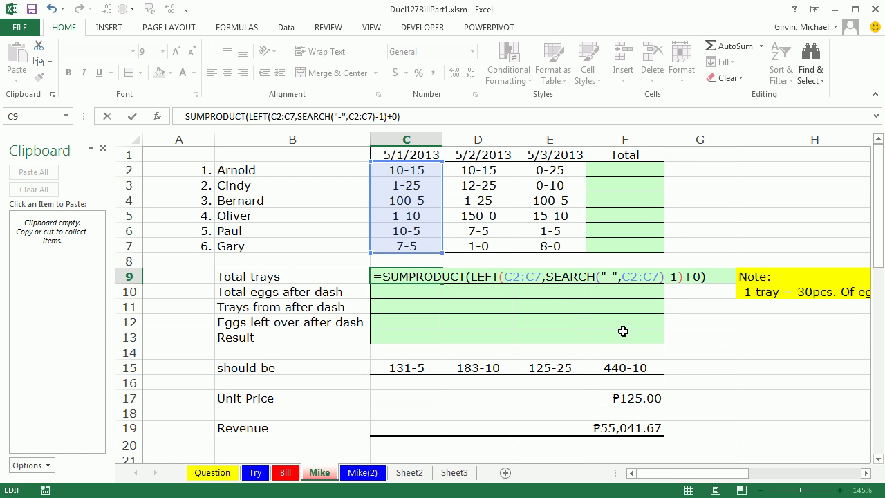
{"action": "key", "text": "ctrl+Return"}
{"action": "left_click_drag", "start_coordinate": [443, 283], "coordinate": [664, 298]}
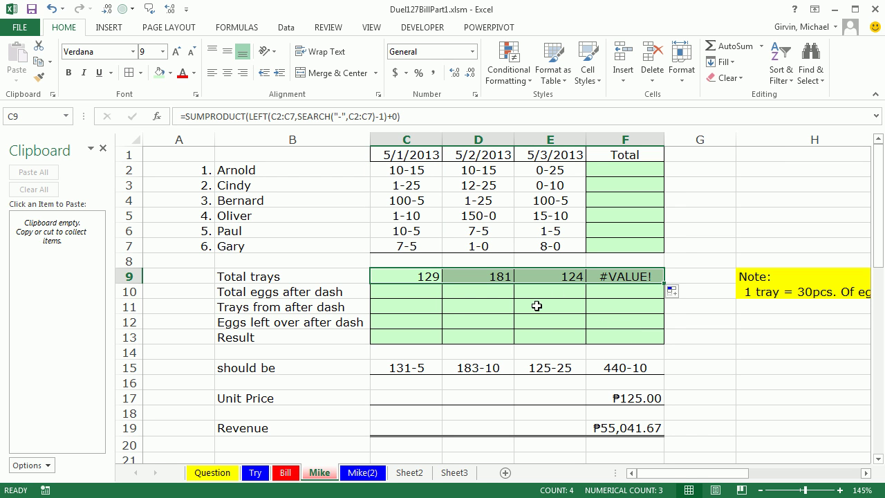
{"action": "left_click", "coordinate": [390, 292]}
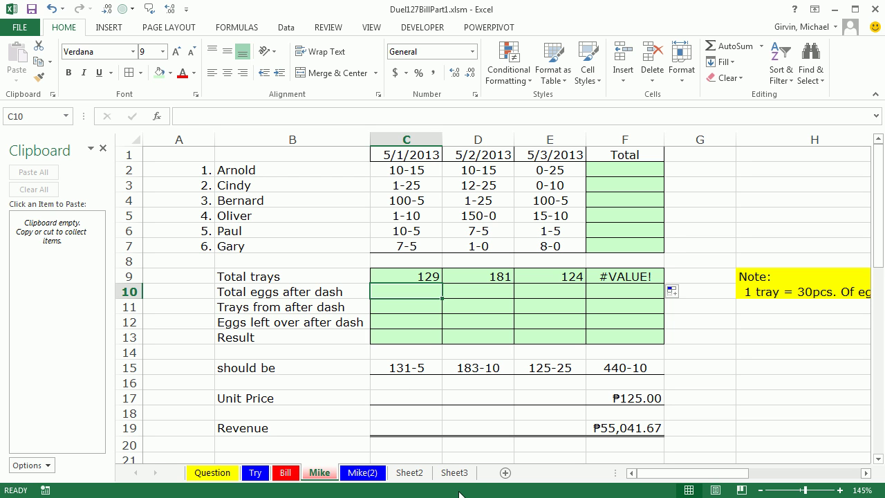
Step: Enter =REPLACE(C2:C7,1,SEARCH("-",C2:C7),"") in C10 to keep only the after-dash eggs
{"action": "type", "text": "=re"}
{"action": "key", "text": "Tab"}
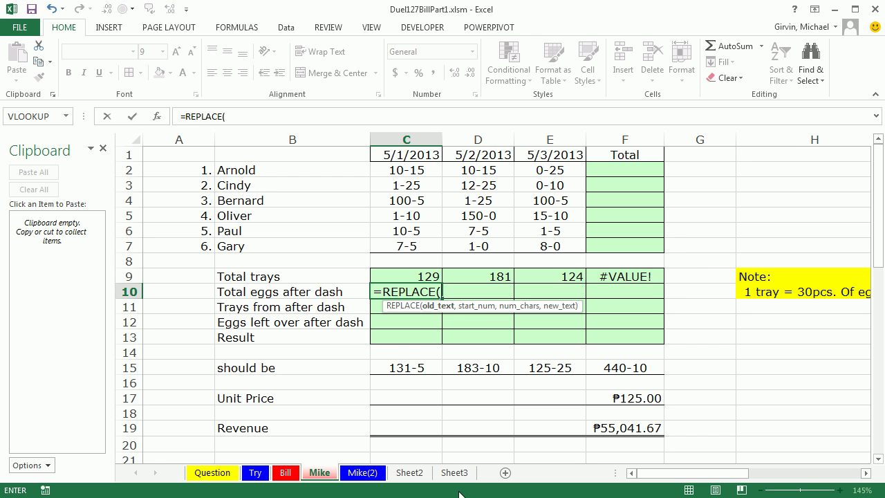
{"action": "left_click_drag", "start_coordinate": [396, 167], "coordinate": [398, 246]}
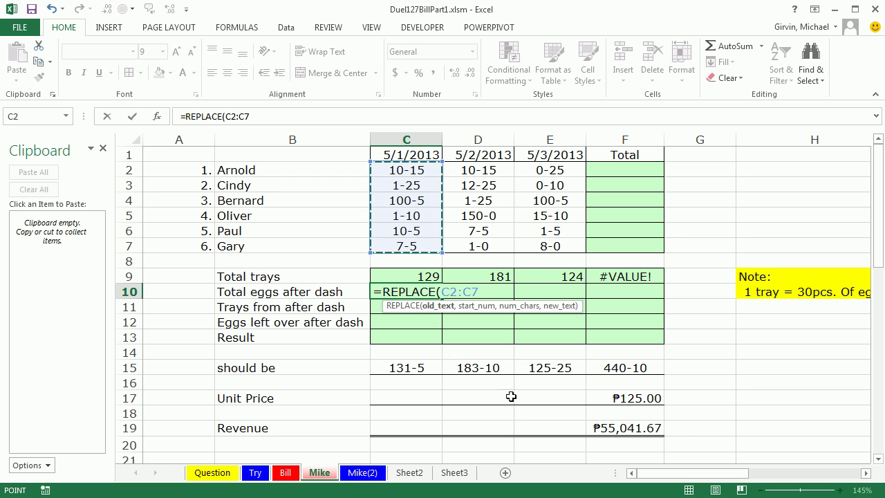
{"action": "type", "text": ",1"}
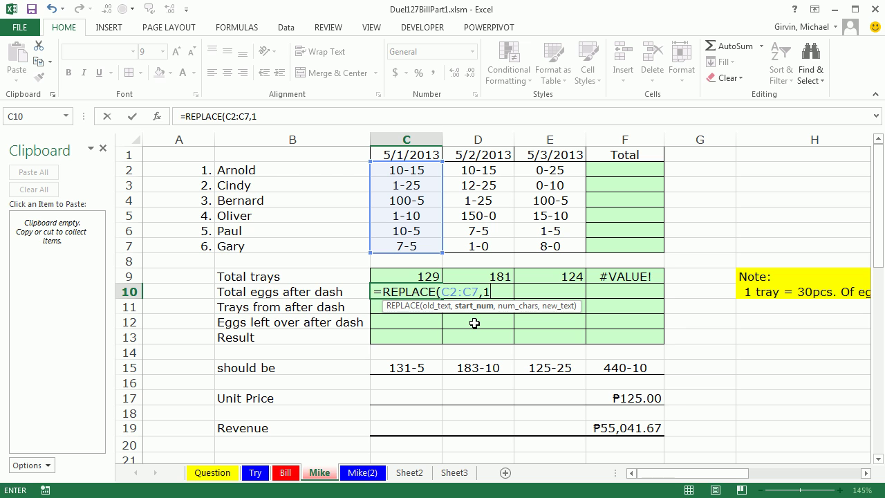
{"action": "type", "text": ","}
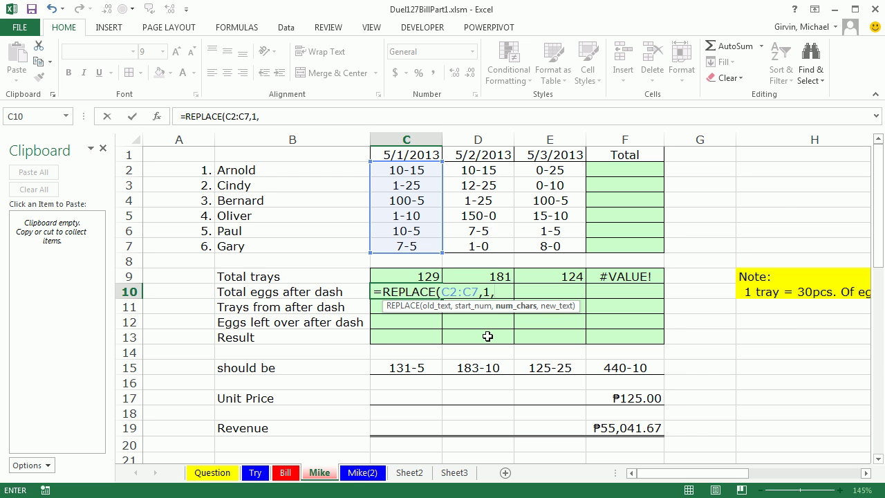
{"action": "type", "text": "se"}
{"action": "key", "text": "Tab"}
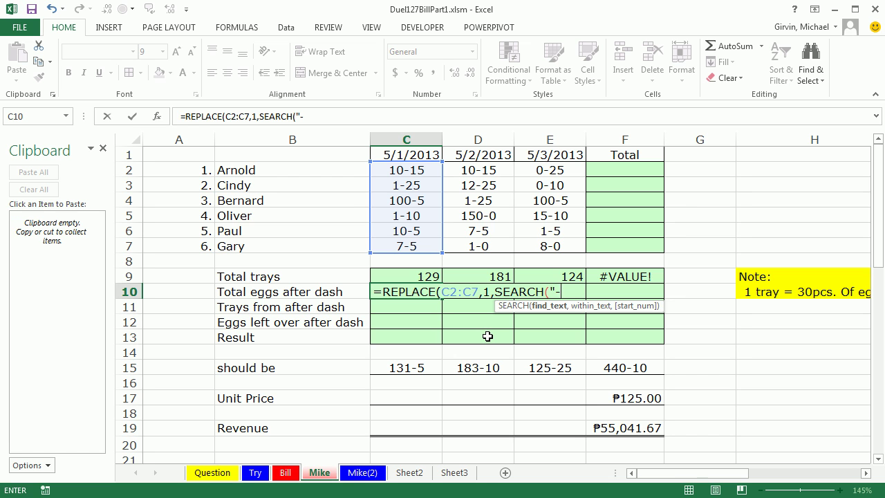
{"action": "type", "text": "\"-\","}
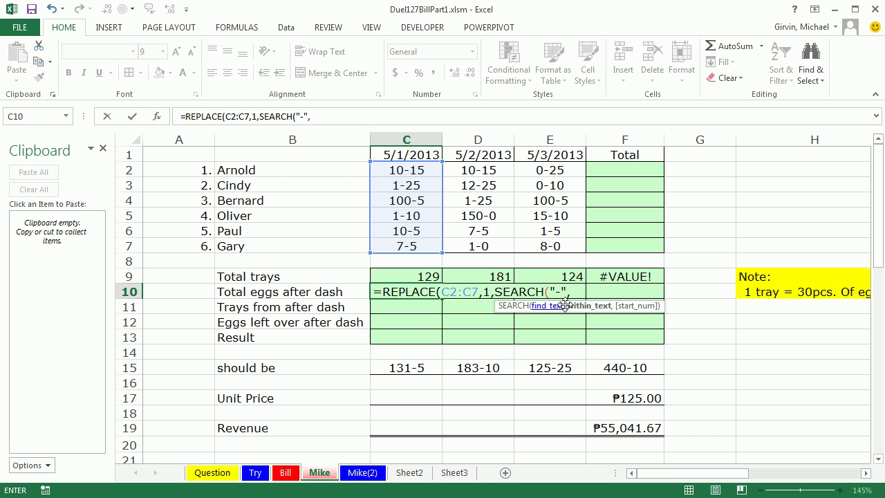
{"action": "left_click_drag", "start_coordinate": [411, 170], "coordinate": [406, 246]}
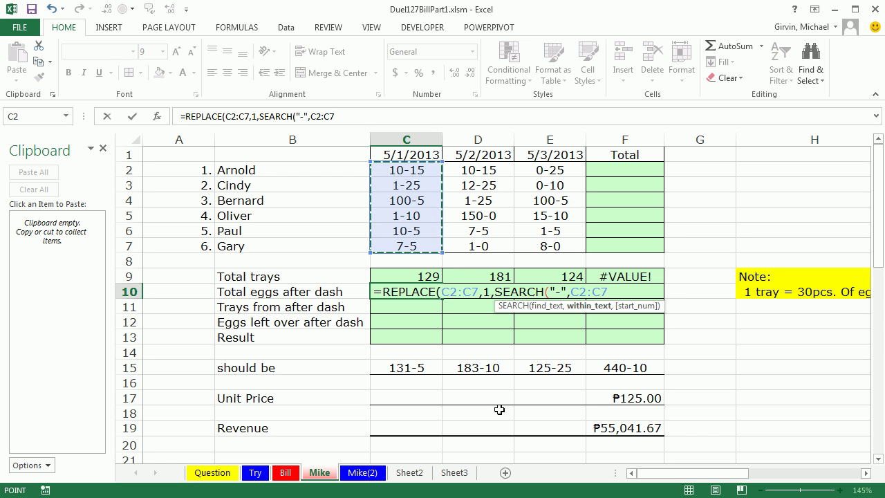
{"action": "type", "text": ")"}
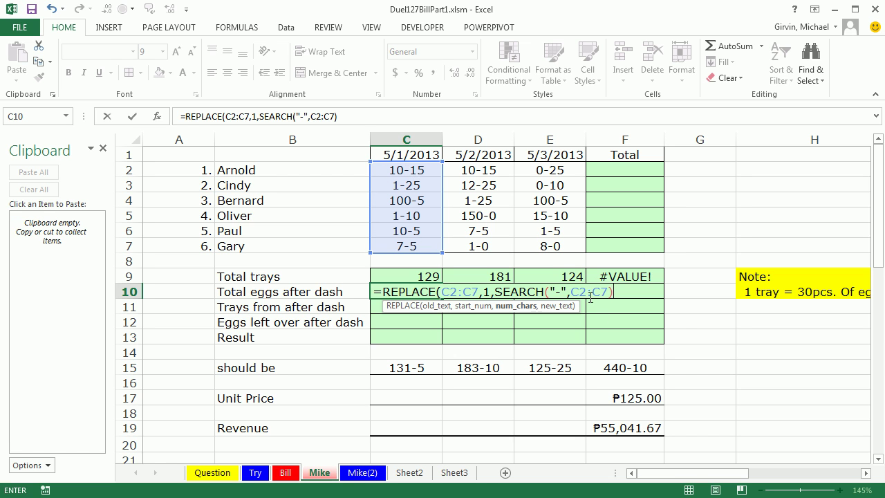
{"action": "type", "text": ","}
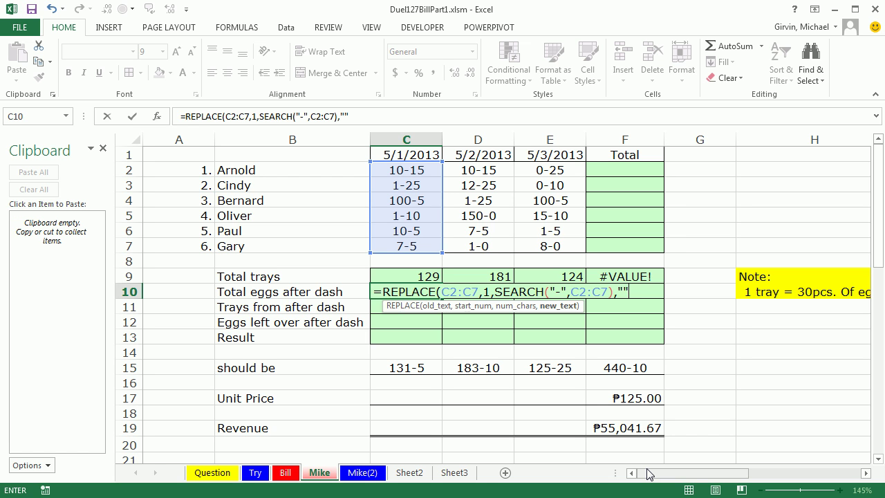
{"action": "type", "text": "\"\")"}
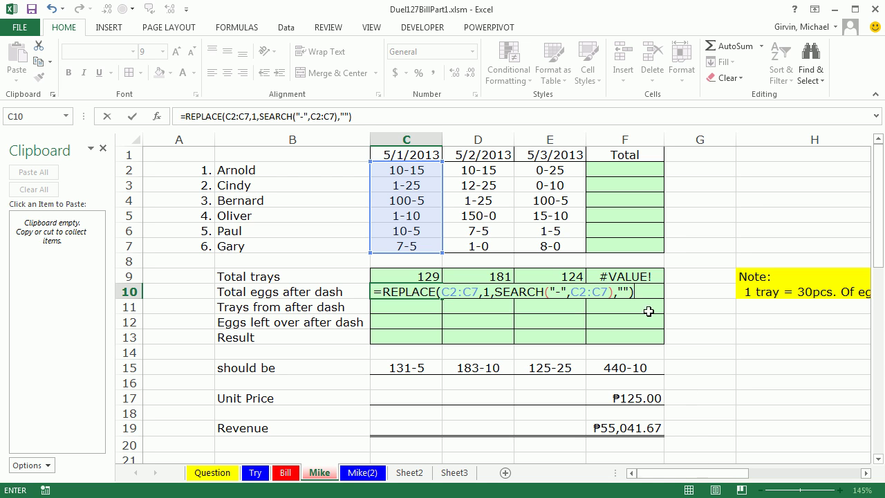
{"action": "key", "text": "shift+Home"}
Step: Preview the REPLACE array, wrap it as SUMPRODUCT(...-0), and fill row 10 to F10 (65, 70, 55)
{"action": "key", "text": "F9"}
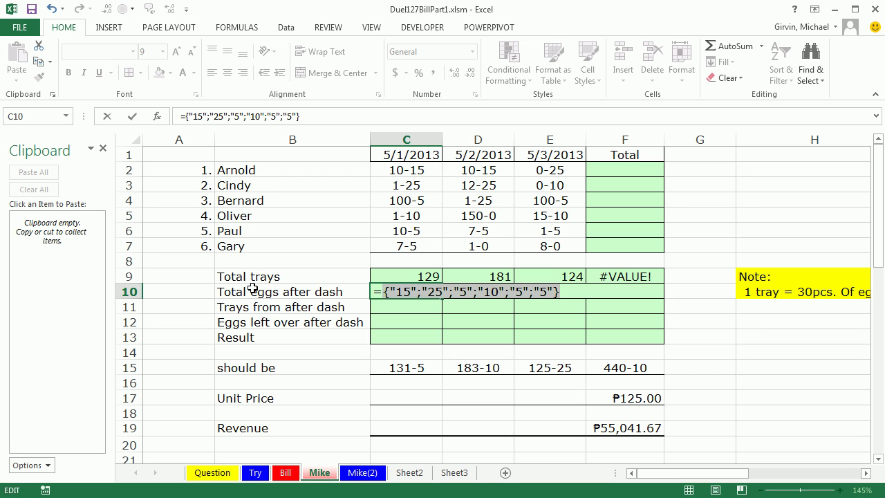
{"action": "key", "text": "ctrl+z"}
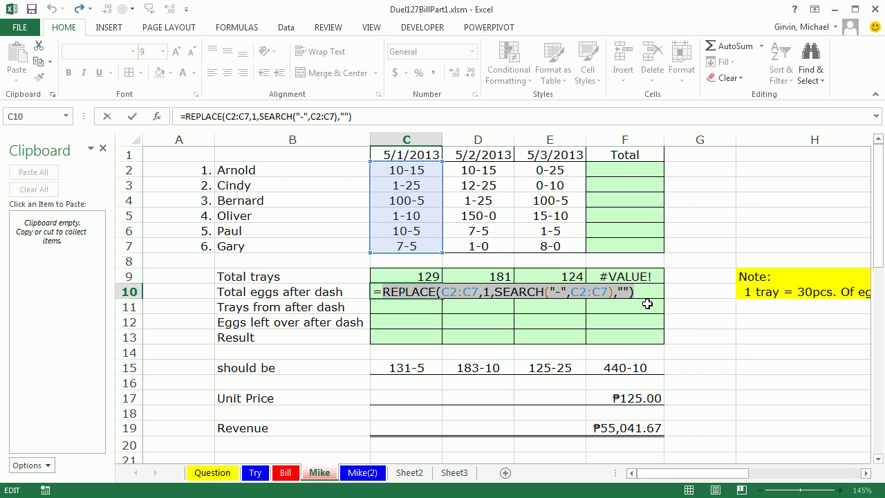
{"action": "key", "text": "End"}
{"action": "type", "text": "-"}
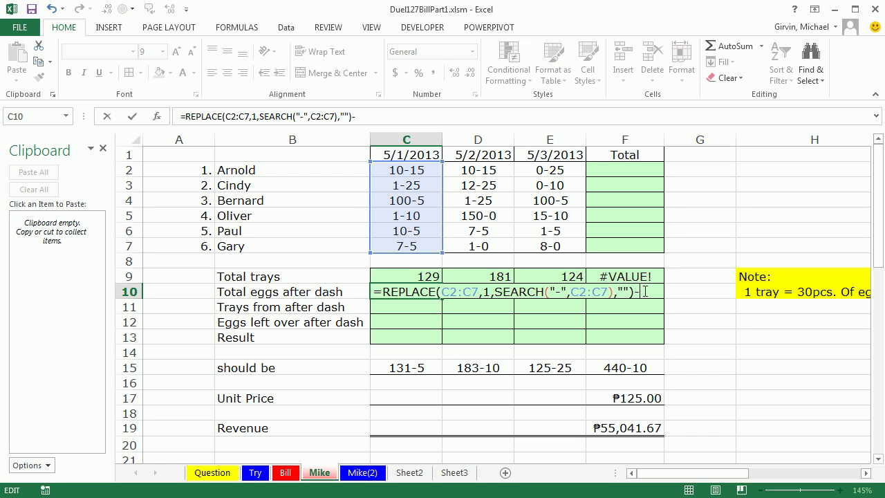
{"action": "key", "text": "BackSpace"}
{"action": "type", "text": "+0"}
{"action": "left_click", "coordinate": [385, 293]}
{"action": "type", "text": "SUM("}
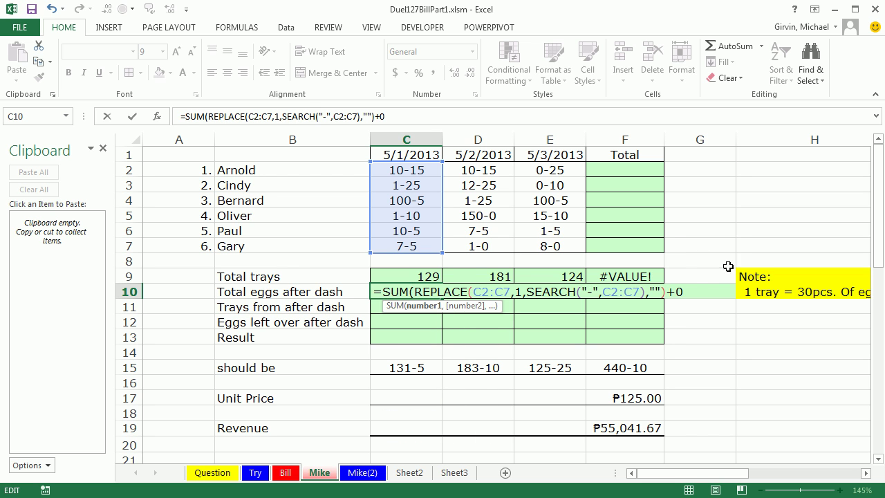
{"action": "key", "text": "BackSpace"}
{"action": "type", "text": "PRODUCT("}
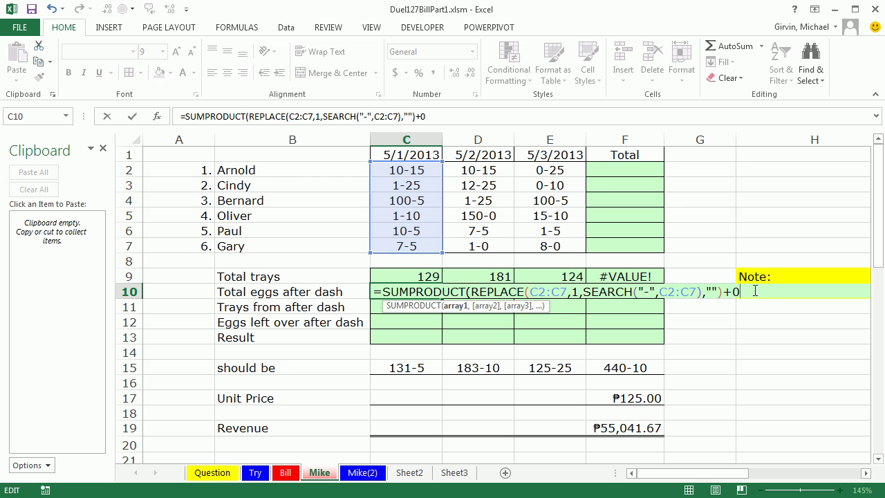
{"action": "key", "text": "ctrl+Return"}
{"action": "left_click_drag", "start_coordinate": [443, 299], "coordinate": [640, 302]}
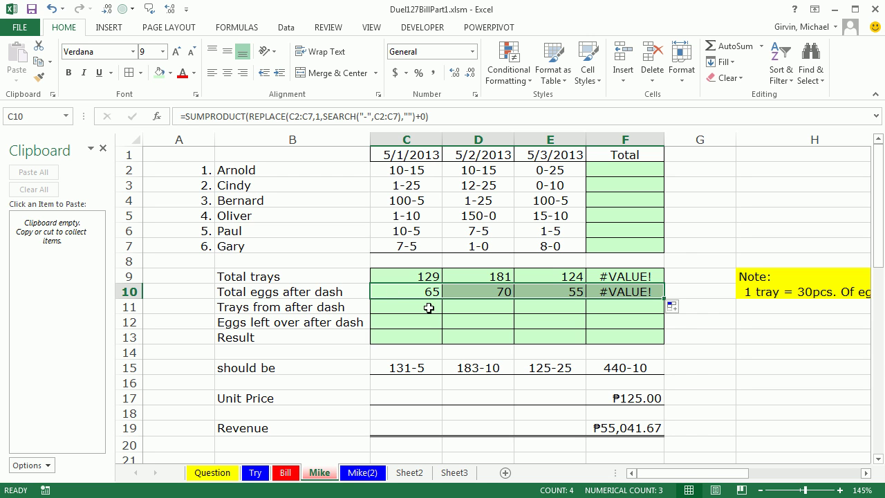
Step: Enter =QUOTIENT(copied SUMPRODUCT formula,30) in C11 and fill to F11, giving 2, 2, 1
{"action": "double_click", "coordinate": [415, 291]}
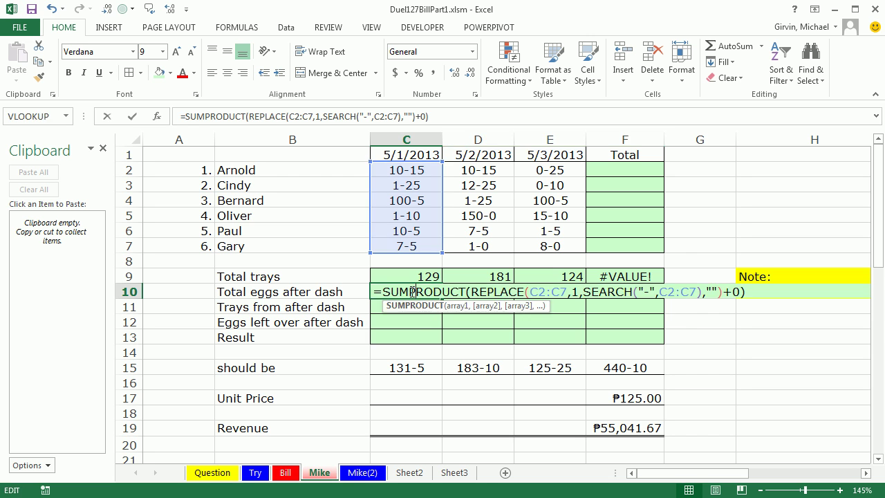
{"action": "key", "text": "ctrl+c"}
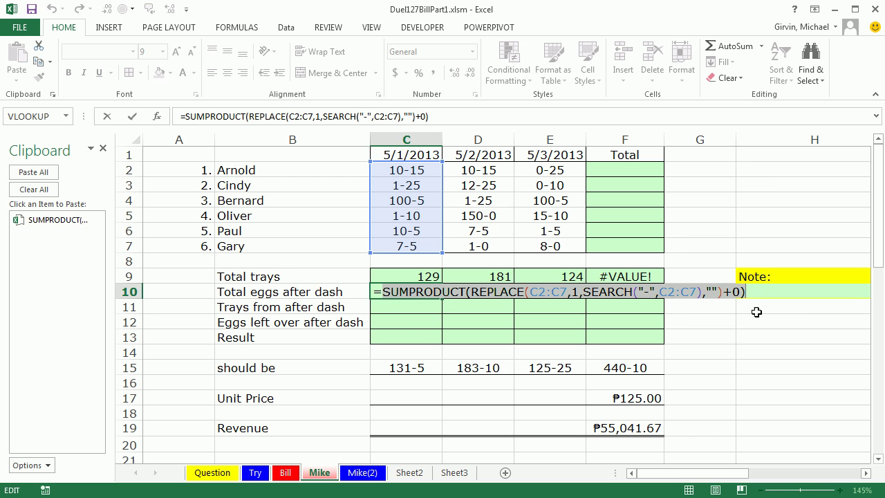
{"action": "key", "text": "Return"}
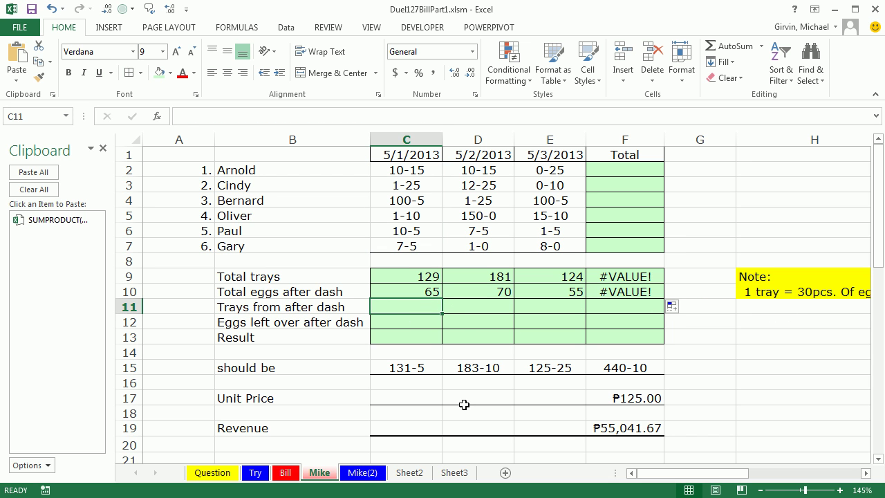
{"action": "type", "text": "=q"}
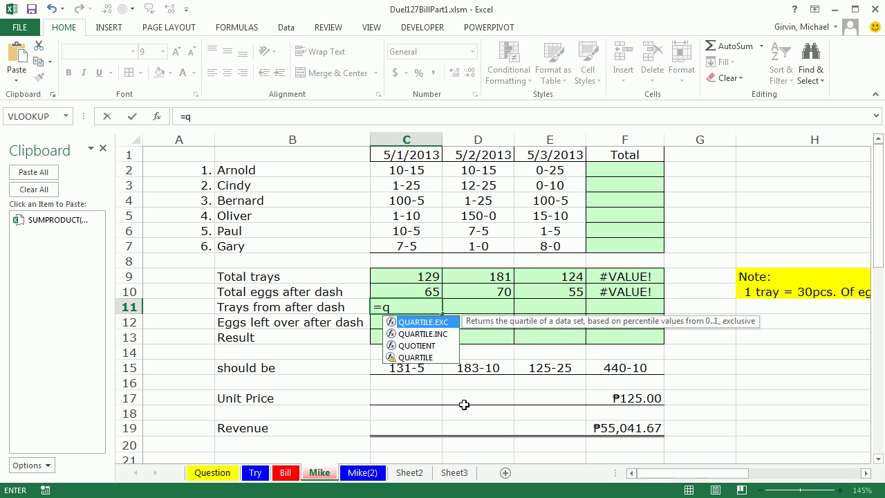
{"action": "key", "text": "Down"}
{"action": "key", "text": "Down"}
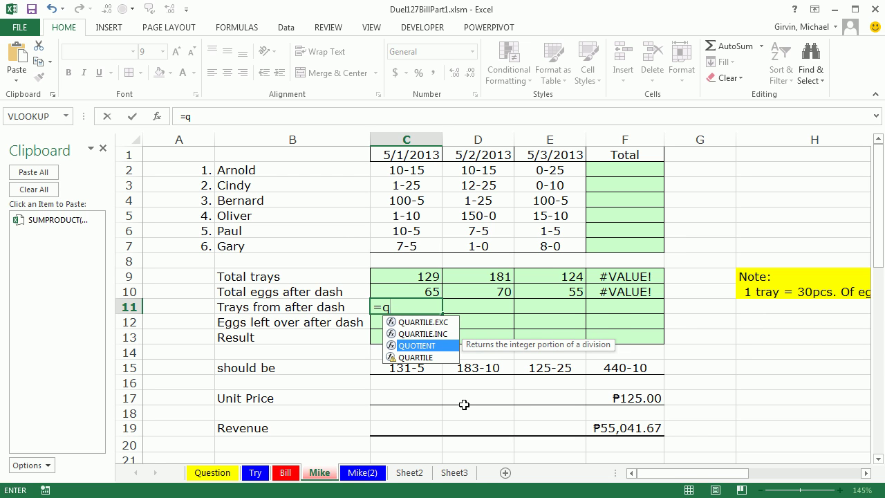
{"action": "key", "text": "Tab"}
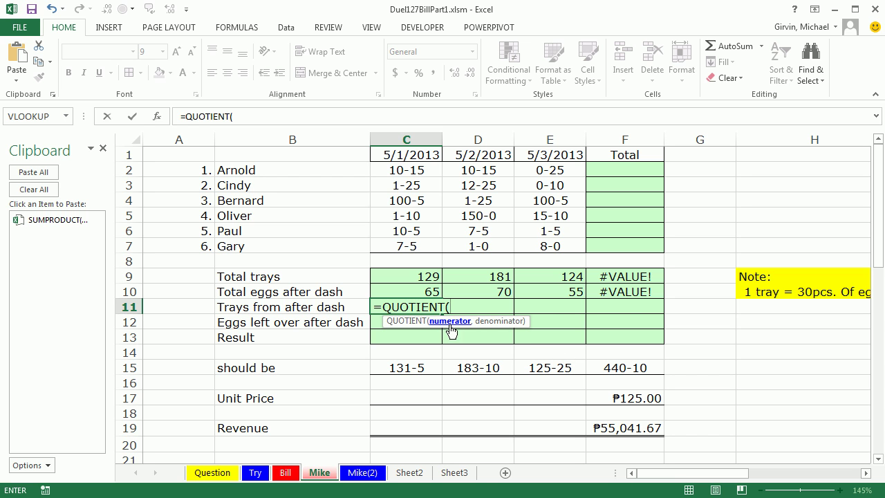
{"action": "key", "text": "ctrl+v"}
{"action": "type", "text": ",30"}
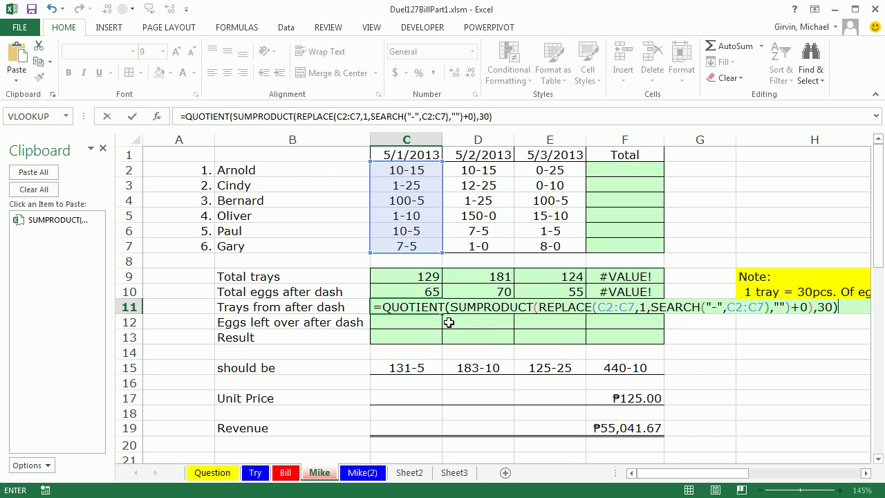
{"action": "key", "text": "ctrl+Return"}
{"action": "left_click_drag", "start_coordinate": [443, 316], "coordinate": [642, 325]}
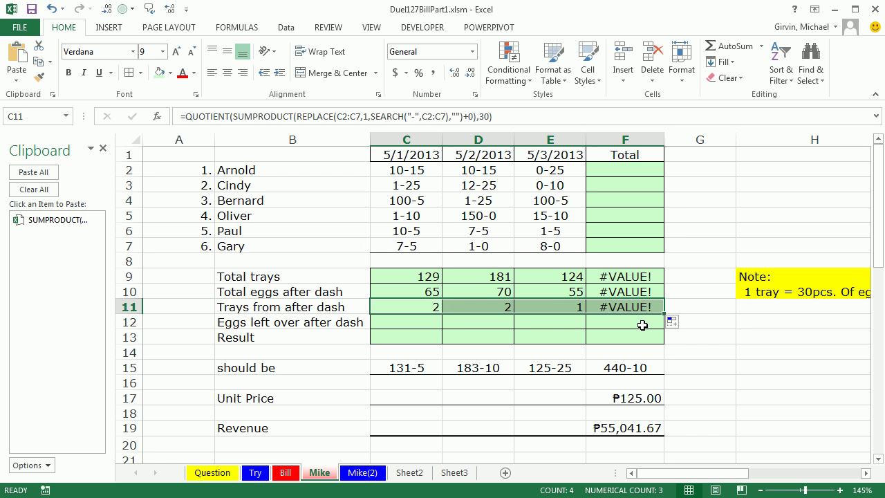
{"action": "left_click", "coordinate": [431, 322]}
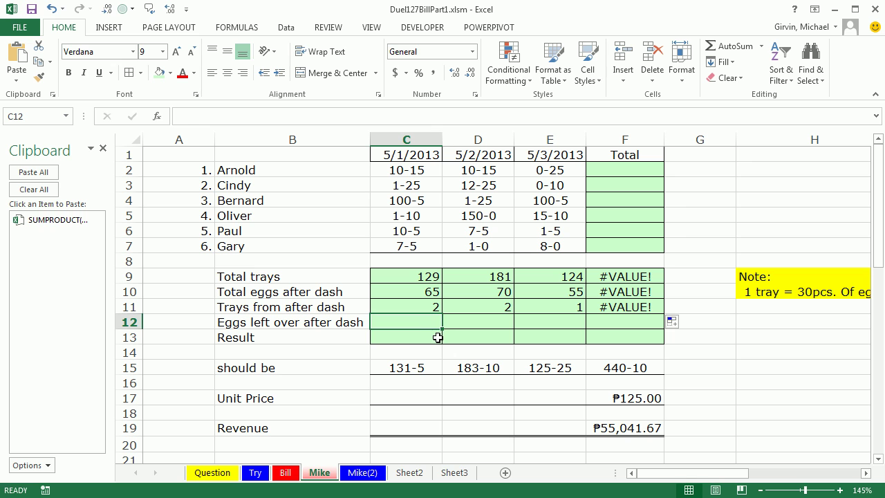
Step: Enter =MOD(copied SUMPRODUCT formula,30) in C12 and fill to F12, giving 5, 10, 25
{"action": "type", "text": "=mo"}
{"action": "key", "text": "Tab"}
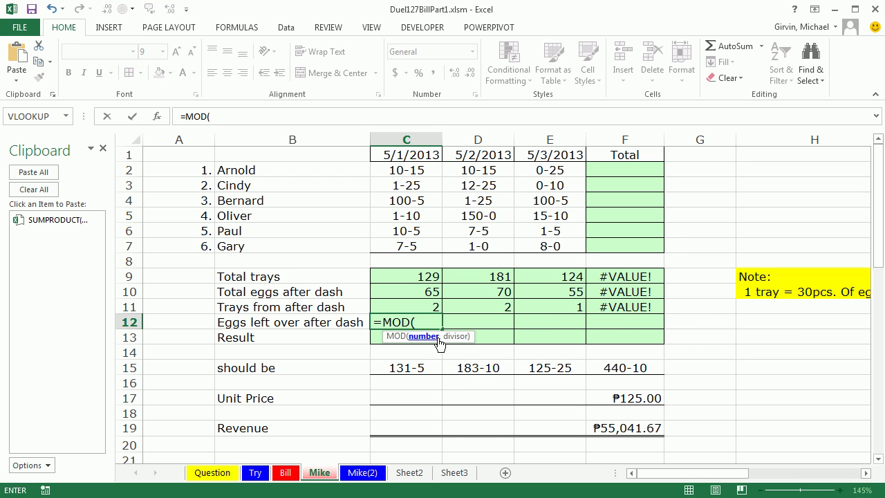
{"action": "key", "text": "ctrl+v"}
{"action": "type", "text": ",30"}
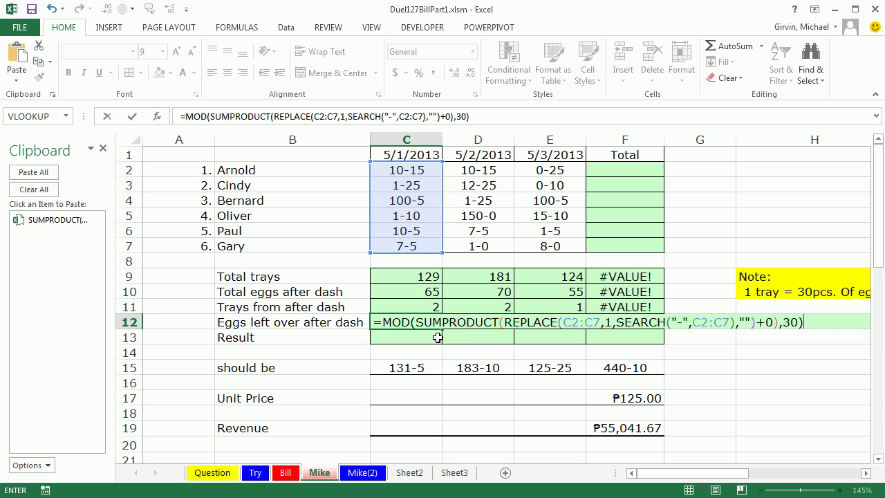
{"action": "key", "text": "ctrl+Return"}
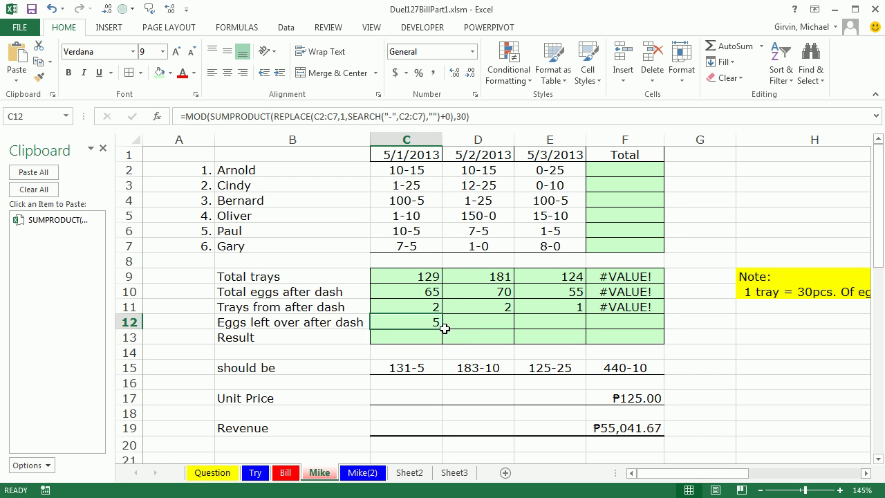
{"action": "left_click_drag", "start_coordinate": [444, 329], "coordinate": [632, 329]}
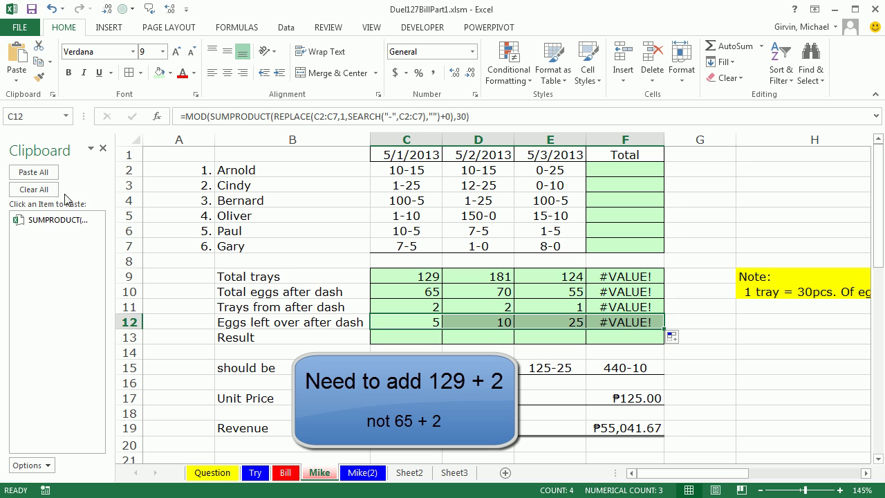
Step: Clear the Clipboard pane and copy the C9 Total trays formula text
{"action": "left_click", "coordinate": [34, 189]}
{"action": "double_click", "coordinate": [413, 294]}
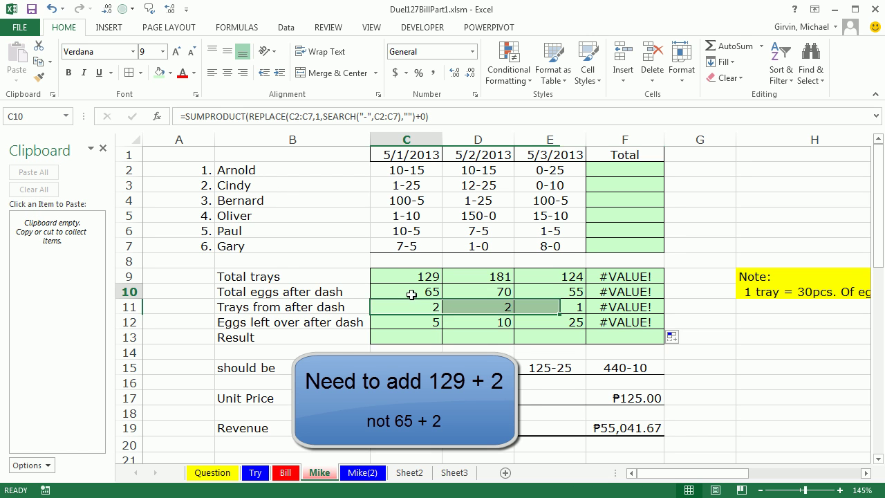
{"action": "key", "text": "Escape"}
{"action": "double_click", "coordinate": [403, 274]}
{"action": "left_click_drag", "start_coordinate": [382, 276], "coordinate": [705, 276]}
{"action": "key", "text": "ctrl+c"}
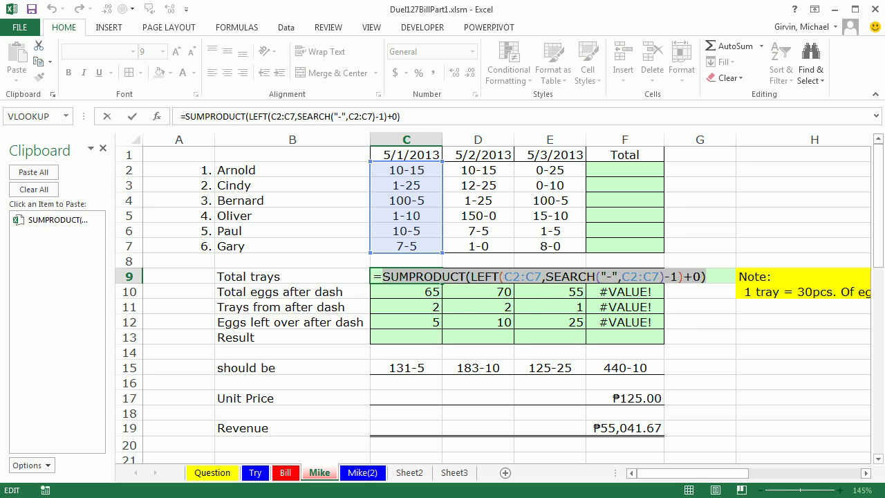
{"action": "key", "text": "Escape"}
Step: Copy the C11 trays-from-after-dash and C12 leftover-eggs formula texts to the clipboard
{"action": "double_click", "coordinate": [390, 307]}
{"action": "left_click_drag", "start_coordinate": [382, 306], "coordinate": [839, 306]}
{"action": "key", "text": "ctrl+c"}
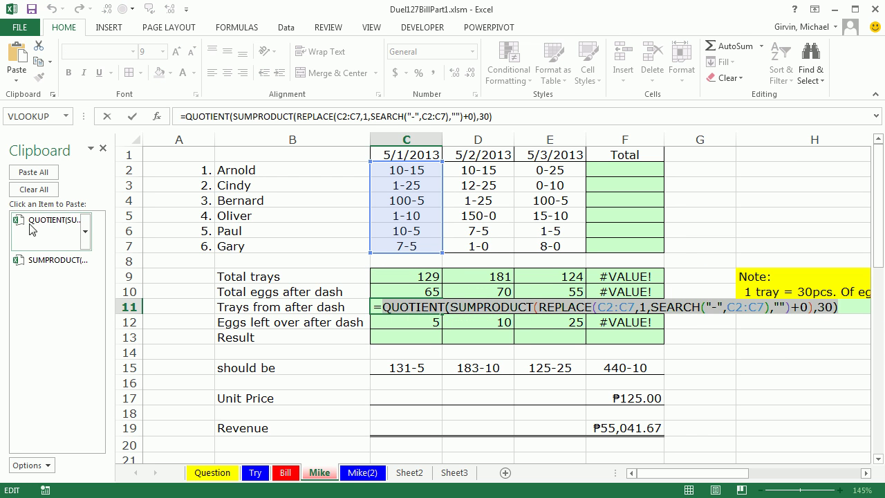
{"action": "key", "text": "Escape"}
{"action": "double_click", "coordinate": [417, 321]}
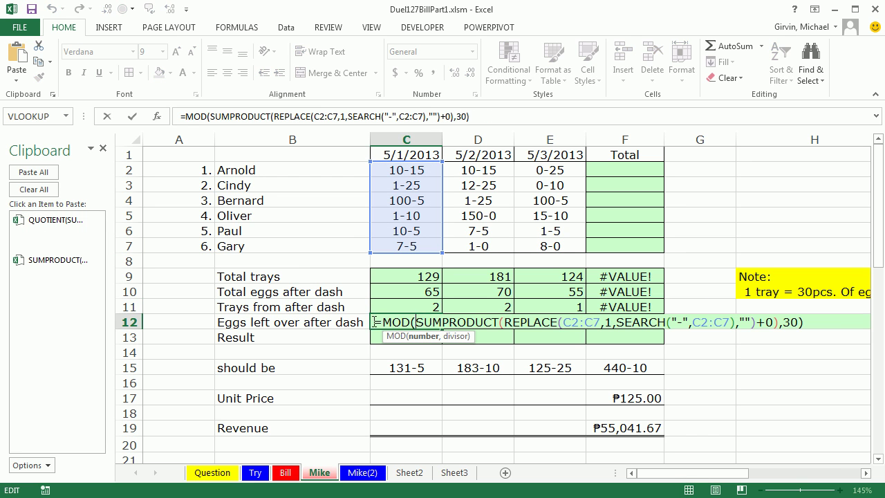
{"action": "left_click_drag", "start_coordinate": [382, 321], "coordinate": [804, 322]}
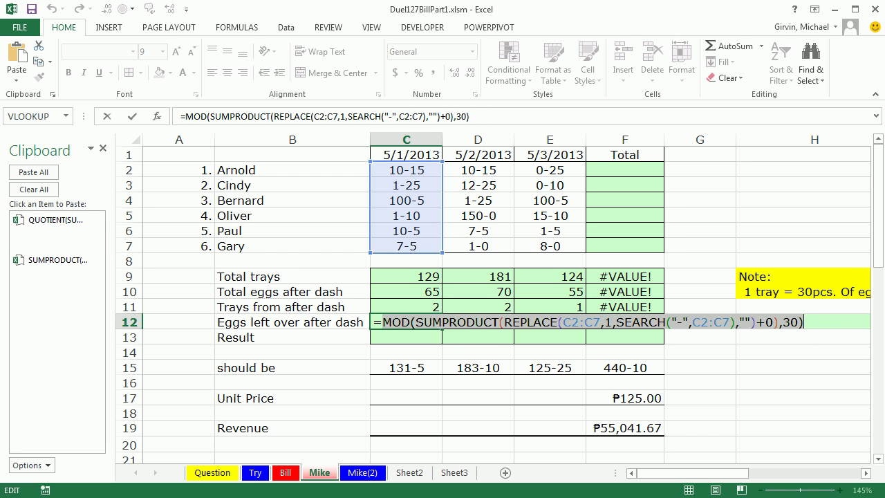
{"action": "key", "text": "ctrl+c"}
{"action": "key", "text": "Escape"}
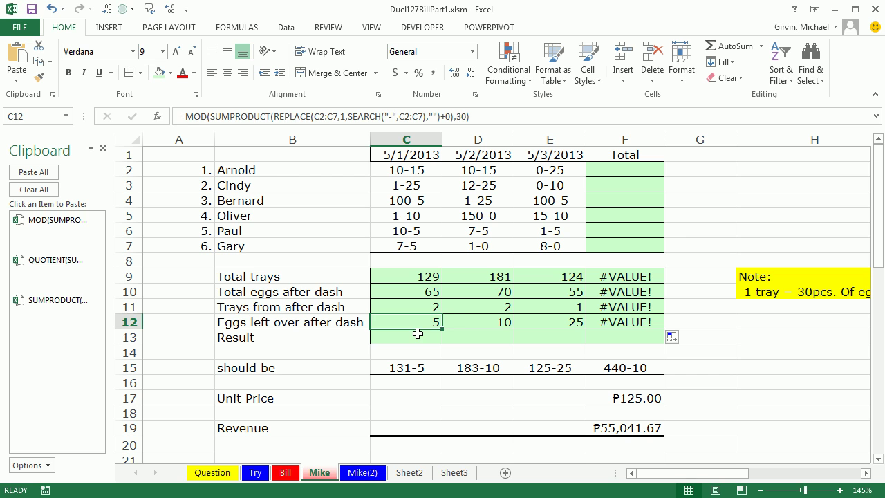
Step: Build =trays+trays-from-dash&"-"&leftover in C13 from the clipboard items and fill to F13
{"action": "left_click", "coordinate": [417, 334]}
{"action": "type", "text": "="}
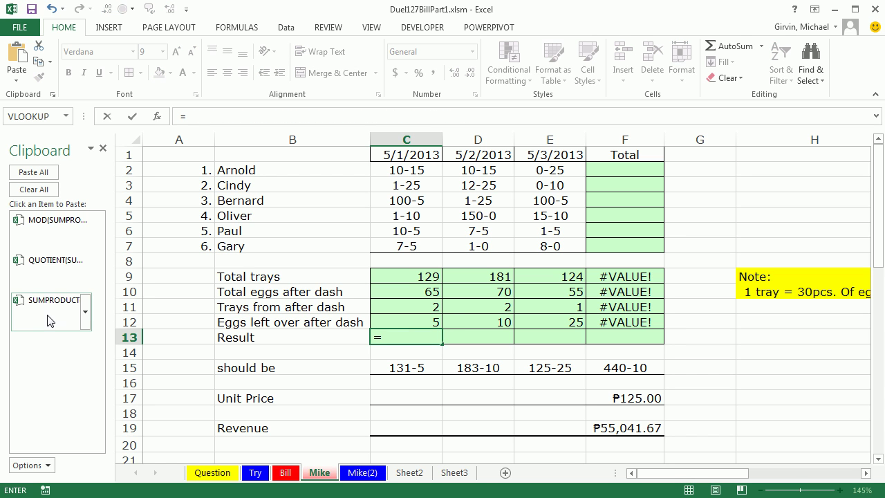
{"action": "left_click", "coordinate": [48, 320]}
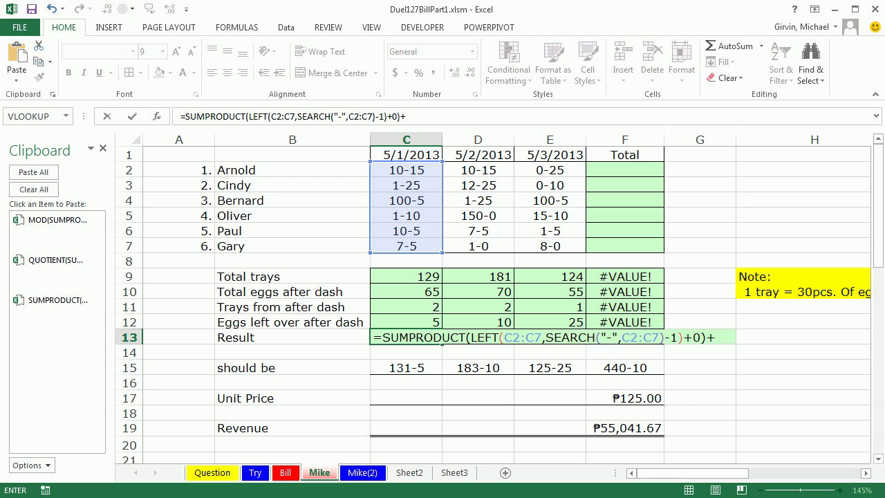
{"action": "left_click", "coordinate": [26, 277]}
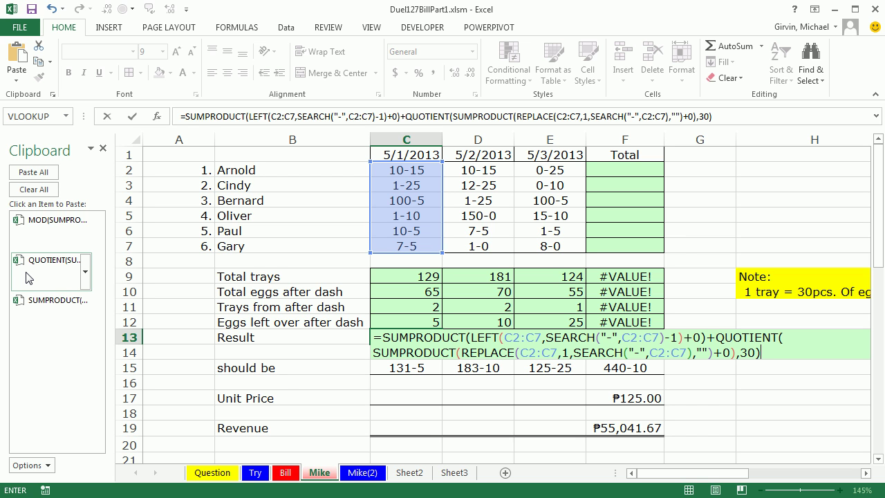
{"action": "type", "text": "&\"-\"&"}
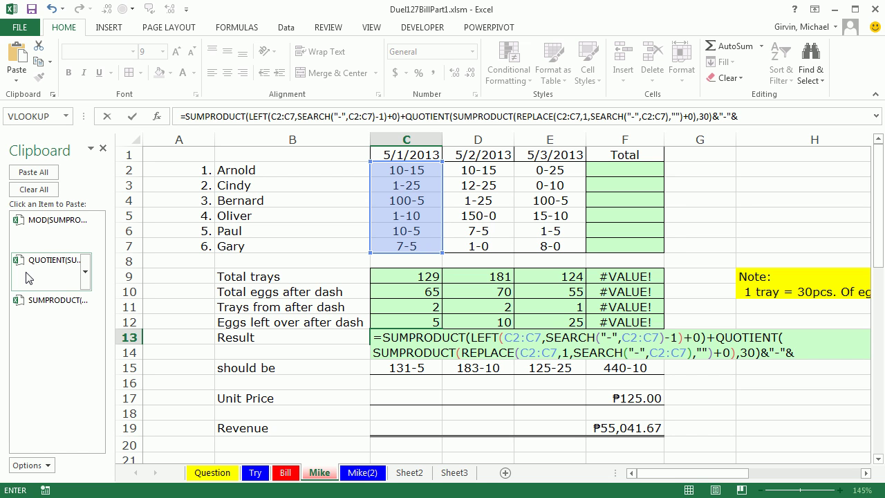
{"action": "left_click", "coordinate": [45, 240]}
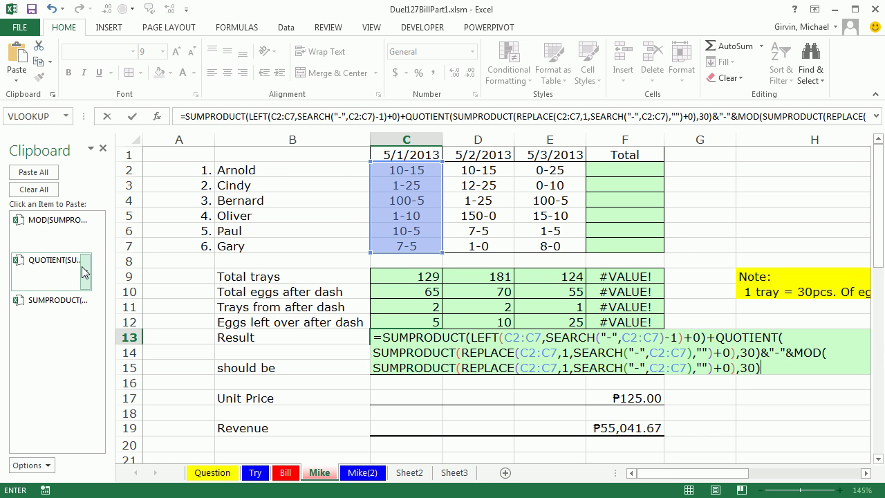
{"action": "key", "text": "ctrl+Return"}
{"action": "left_click_drag", "start_coordinate": [443, 345], "coordinate": [672, 352]}
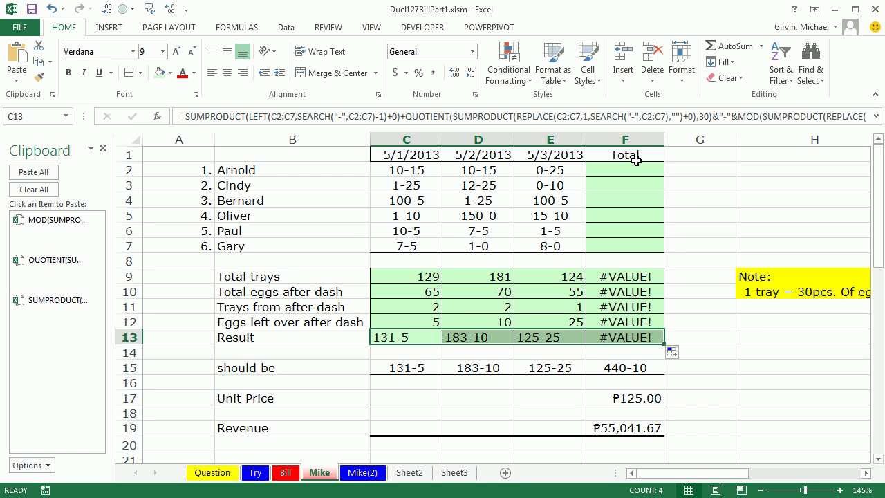
Step: Copy C13's combined SUMPRODUCT/QUOTIENT/MOD formula text into F2, showing 131-5
{"action": "double_click", "coordinate": [402, 334]}
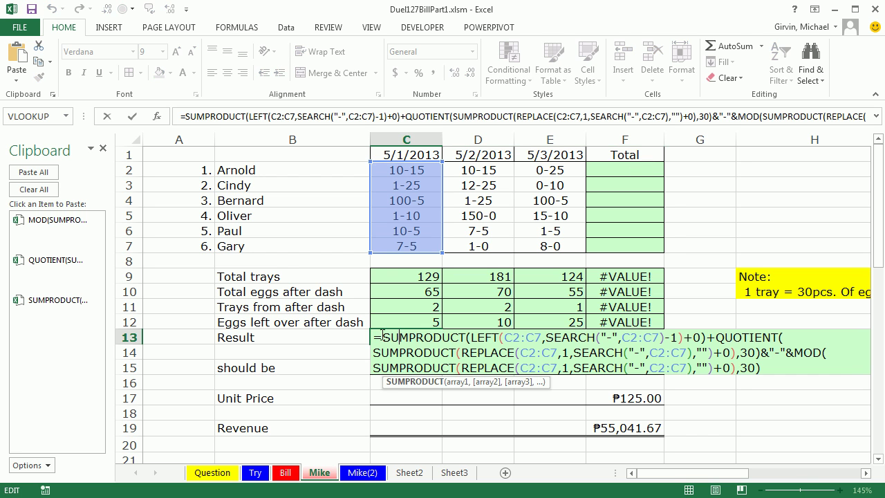
{"action": "key", "text": "ctrl+shift+End"}
{"action": "key", "text": "ctrl+c"}
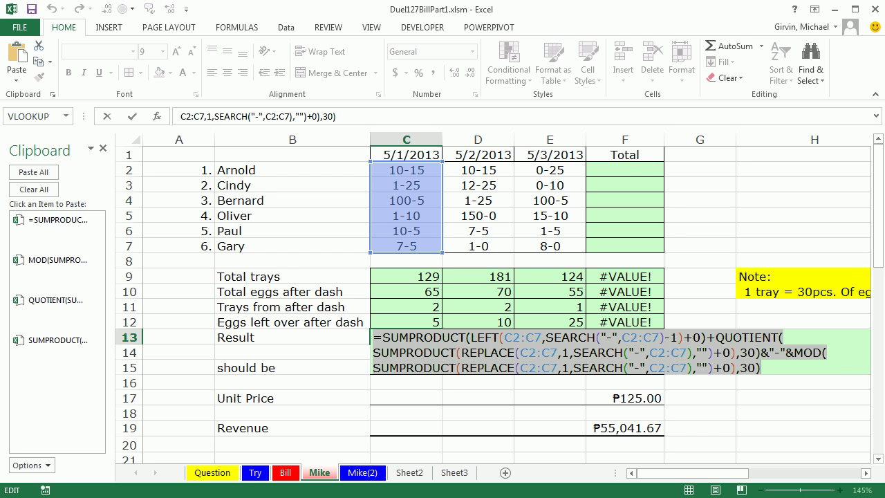
{"action": "key", "text": "Escape"}
{"action": "left_click", "coordinate": [627, 172]}
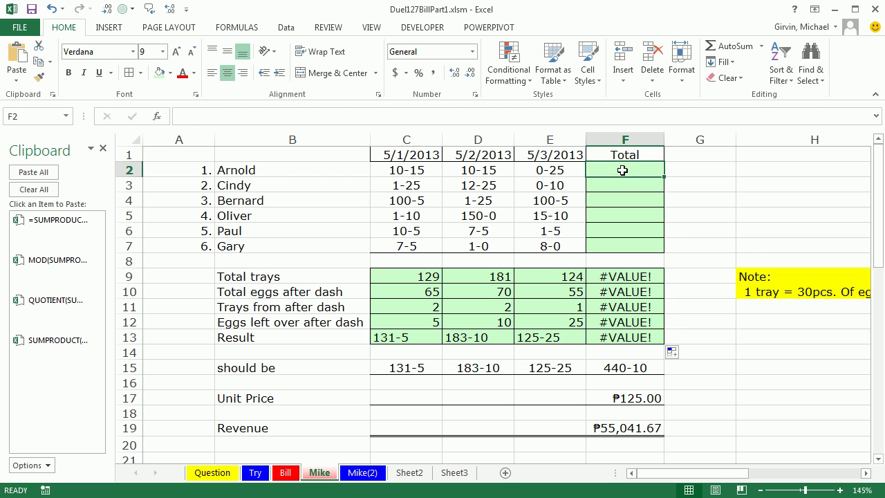
{"action": "key", "text": "ctrl+v"}
Step: Compare F2's pasted formula with C13's references, then select F2:G2
{"action": "double_click", "coordinate": [636, 172]}
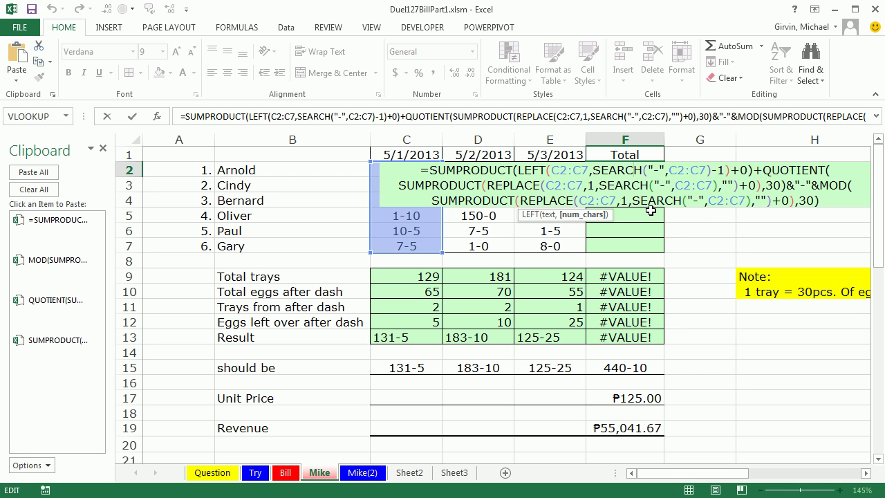
{"action": "key", "text": "Escape"}
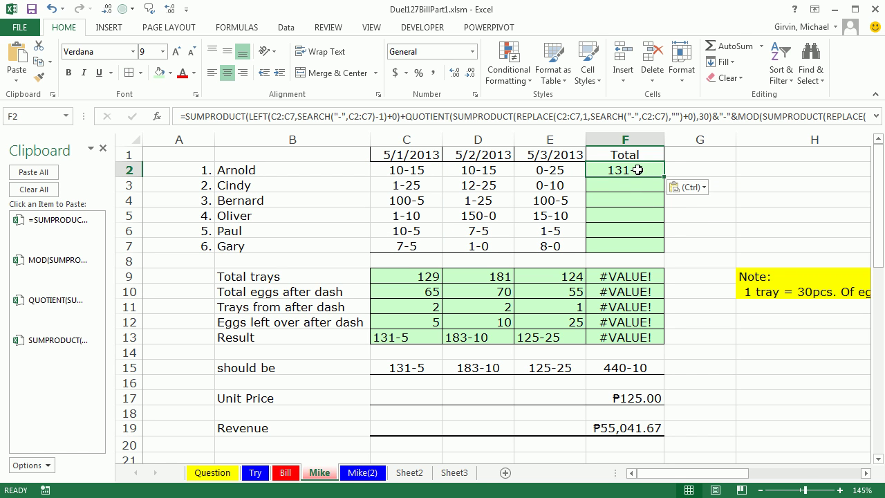
{"action": "double_click", "coordinate": [396, 337]}
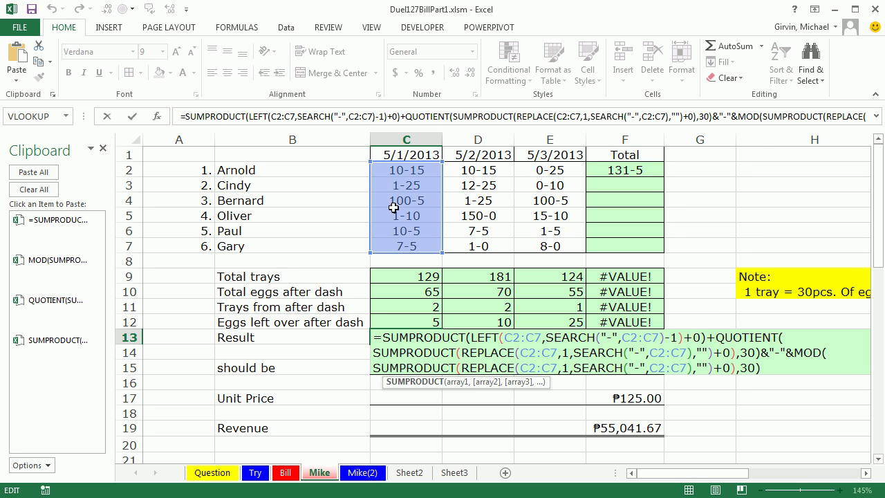
{"action": "key", "text": "Escape"}
{"action": "left_click_drag", "start_coordinate": [626, 171], "coordinate": [700, 170]}
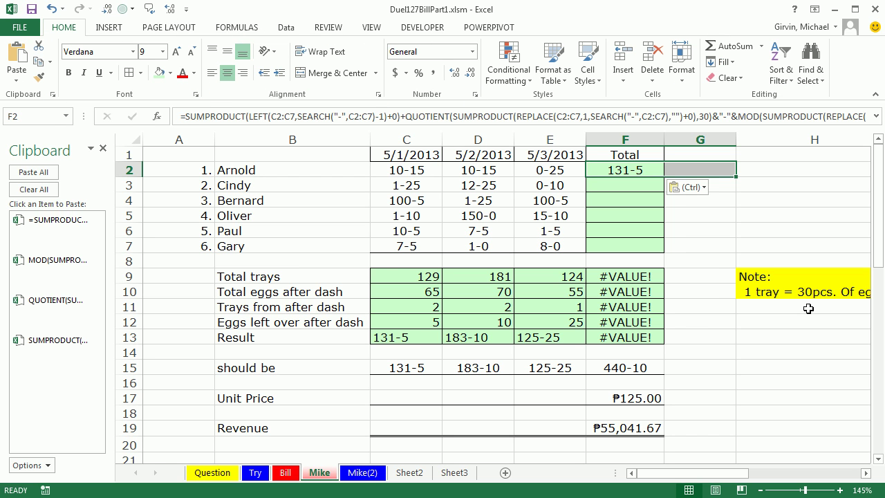
Step: Replace C2:C7 with C2:E2 in F2's formula so it totals Arnold's row
{"action": "key", "text": "ctrl+h"}
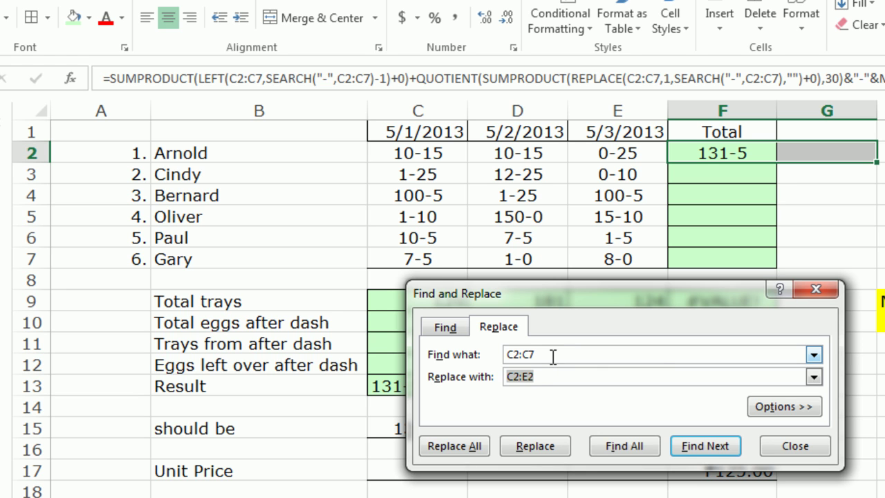
{"action": "left_click", "coordinate": [553, 356]}
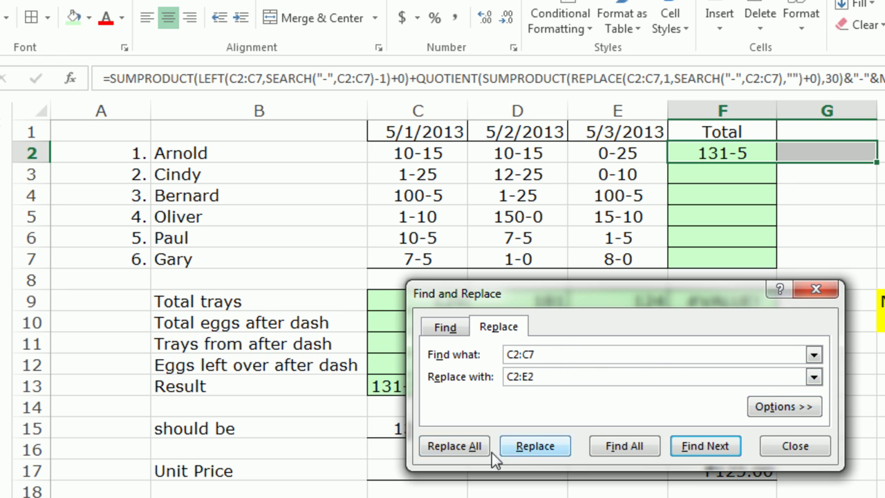
{"action": "left_click", "coordinate": [453, 449]}
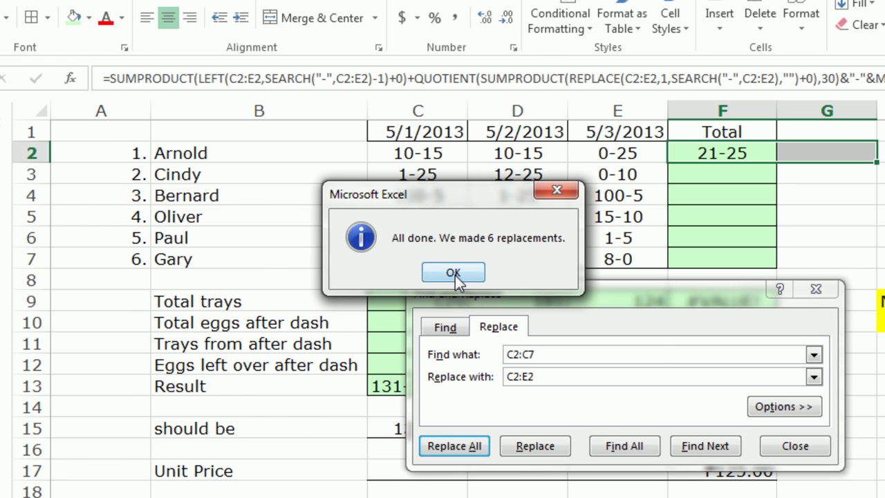
{"action": "left_click", "coordinate": [454, 272]}
{"action": "left_click", "coordinate": [796, 446]}
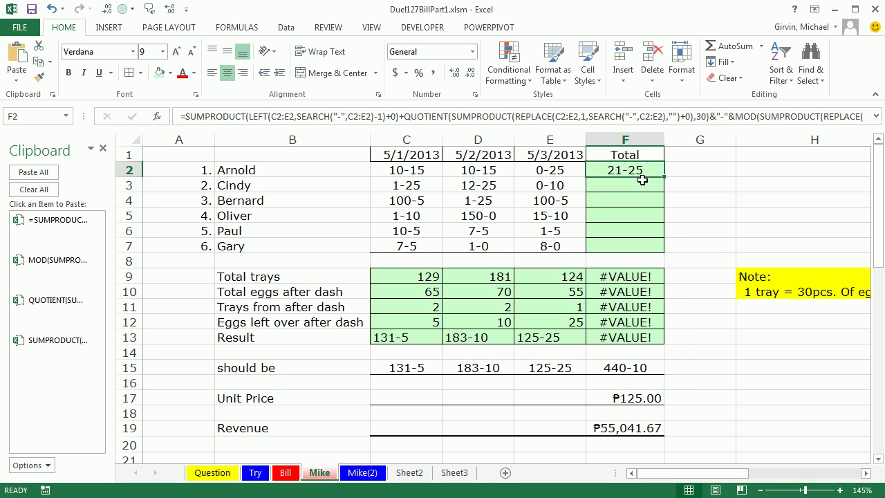
Step: Fill F2's formula down to F7, giving totals from 21-25 to 16-5, and check F7's references
{"action": "left_click_drag", "start_coordinate": [663, 179], "coordinate": [665, 251]}
{"action": "left_click", "coordinate": [640, 247]}
{"action": "key", "text": "F2"}
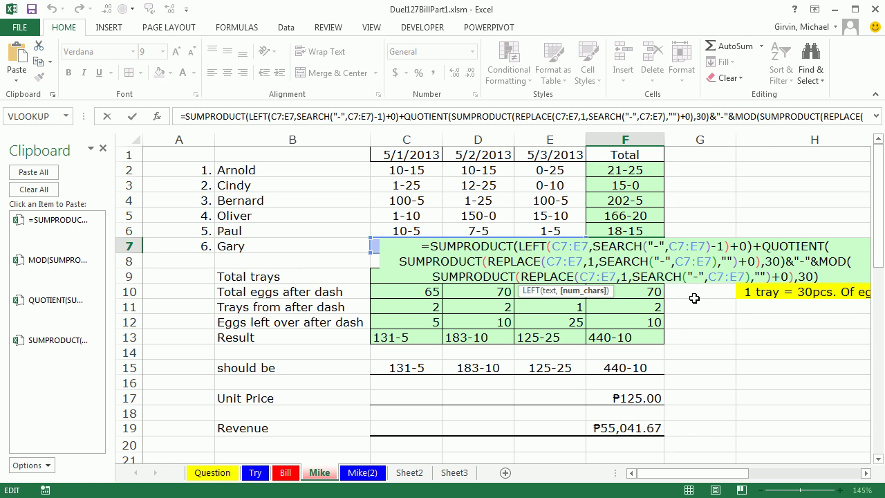
{"action": "key", "text": "Escape"}
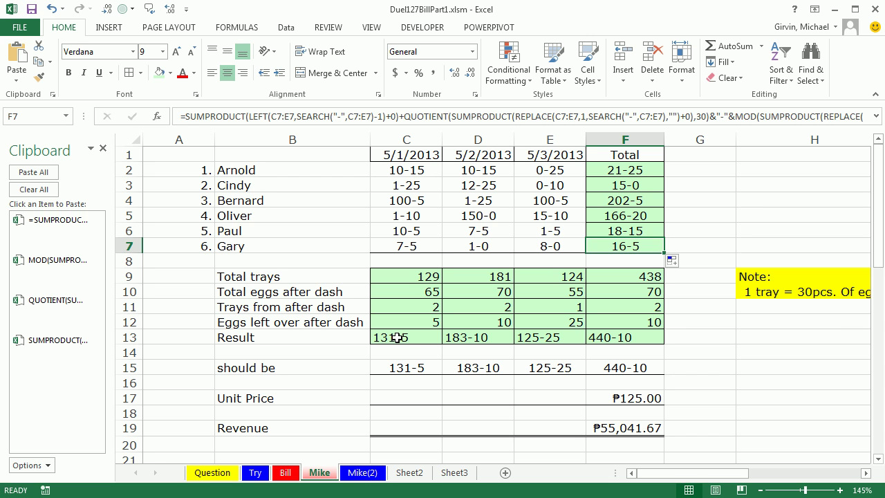
{"action": "double_click", "coordinate": [395, 337]}
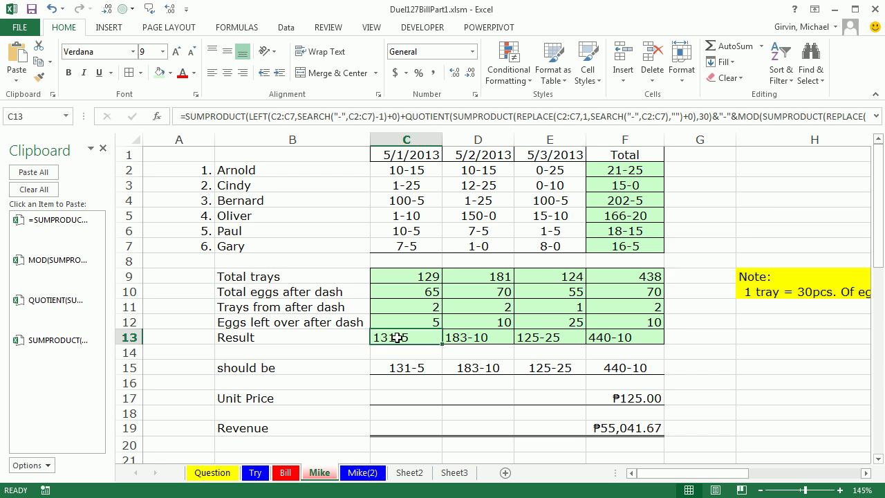